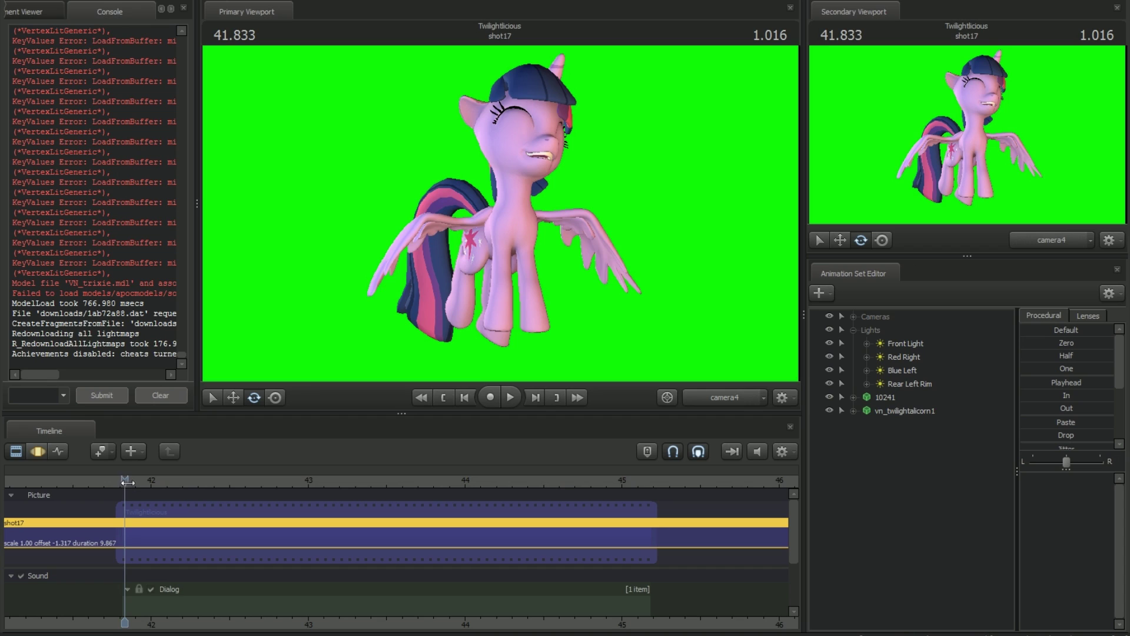
Scrub and play through the shot17 animation, leaving the playhead at 43.066.
{"action": "left_click_drag", "start_coordinate": [125, 481], "coordinate": [131, 486]}
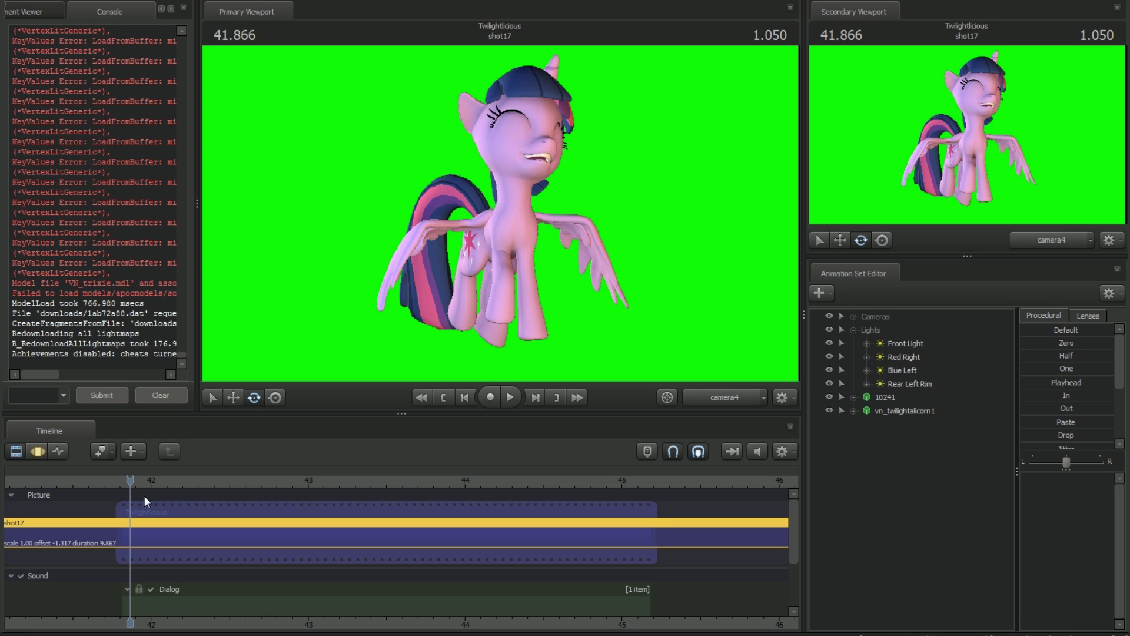
{"action": "left_click_drag", "start_coordinate": [131, 481], "coordinate": [134, 482]}
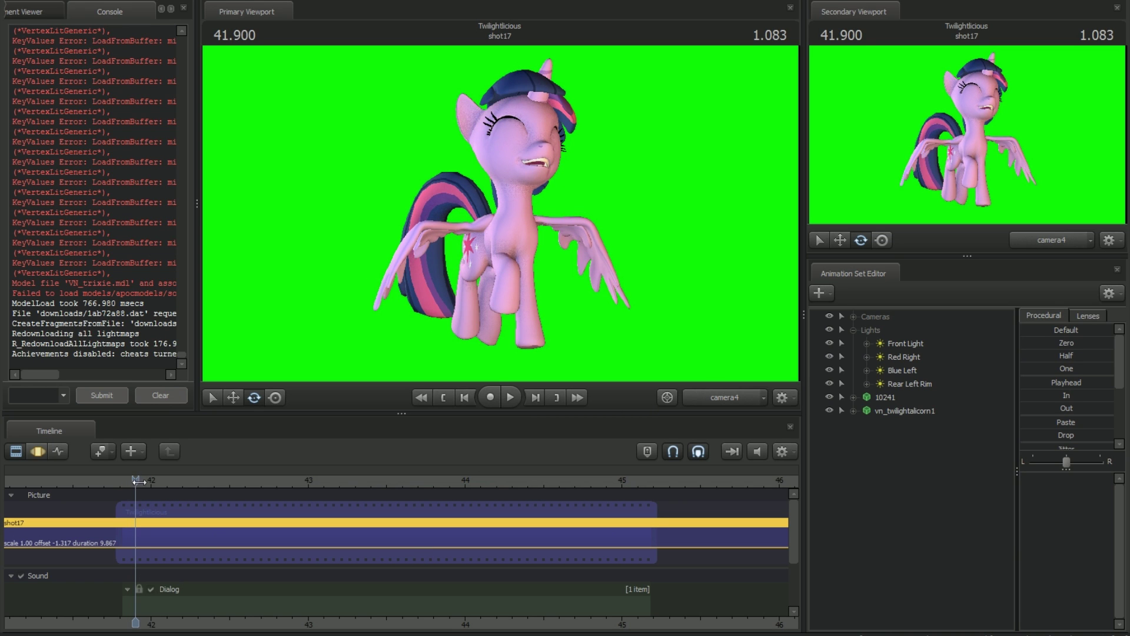
{"action": "key", "text": "space"}
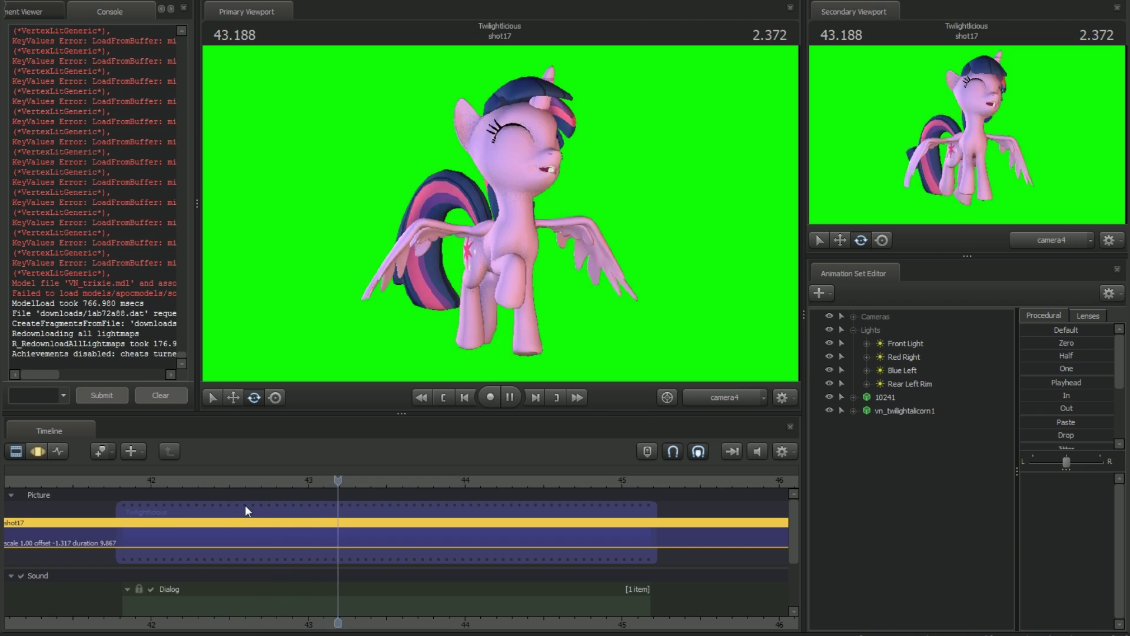
{"action": "key", "text": "space"}
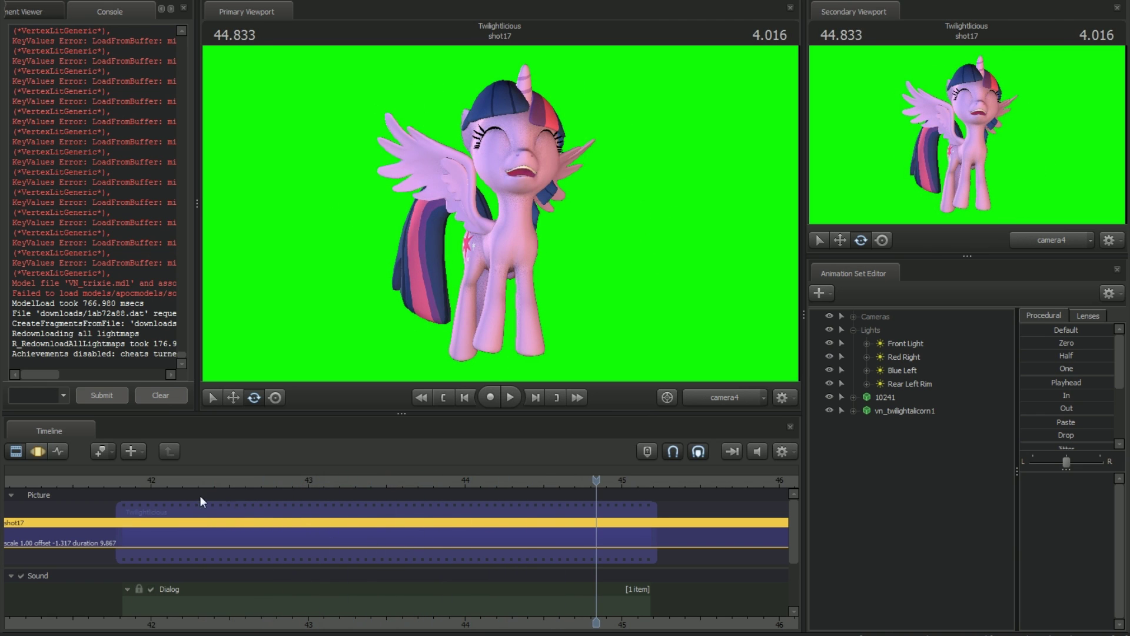
{"action": "left_click_drag", "start_coordinate": [144, 482], "coordinate": [125, 479]}
{"action": "key", "text": "space"}
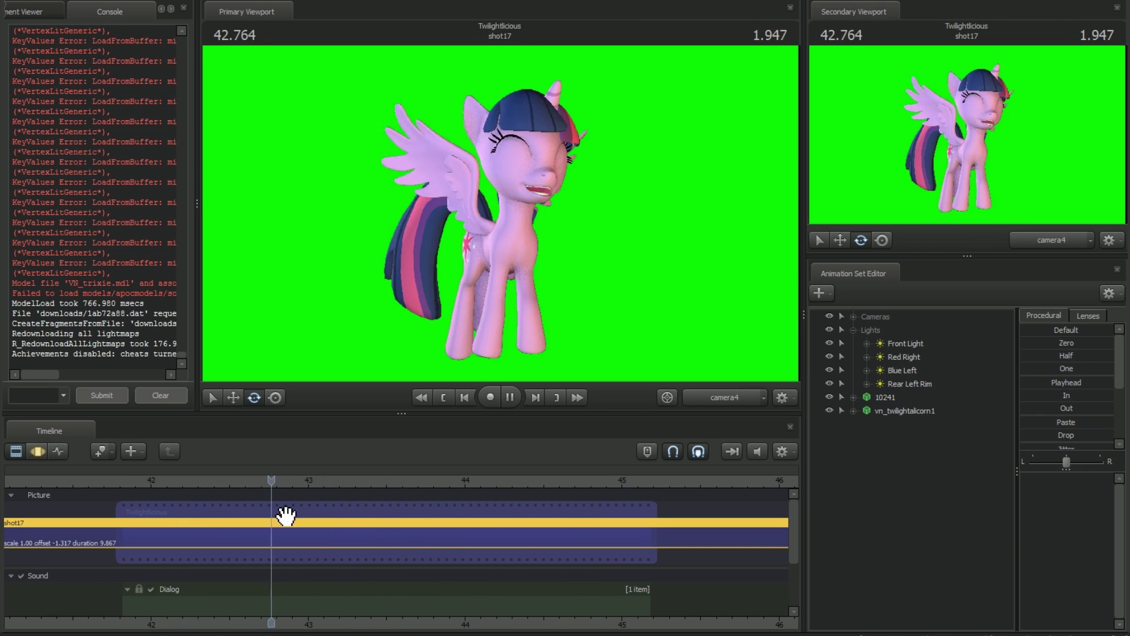
{"action": "key", "text": "space"}
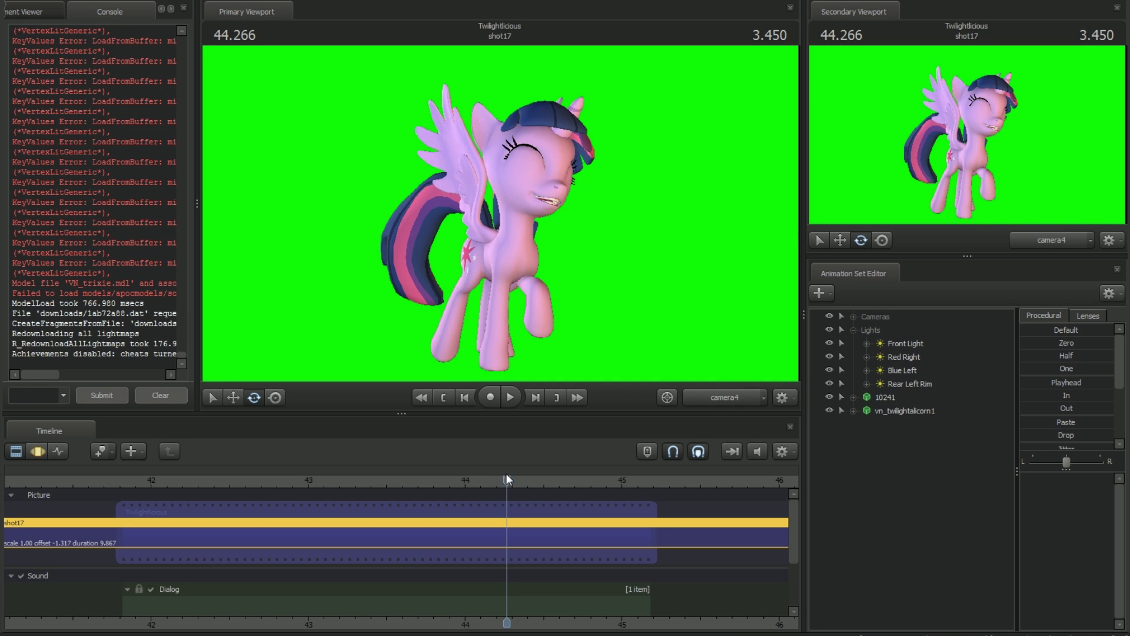
{"action": "left_click_drag", "start_coordinate": [507, 480], "coordinate": [318, 481]}
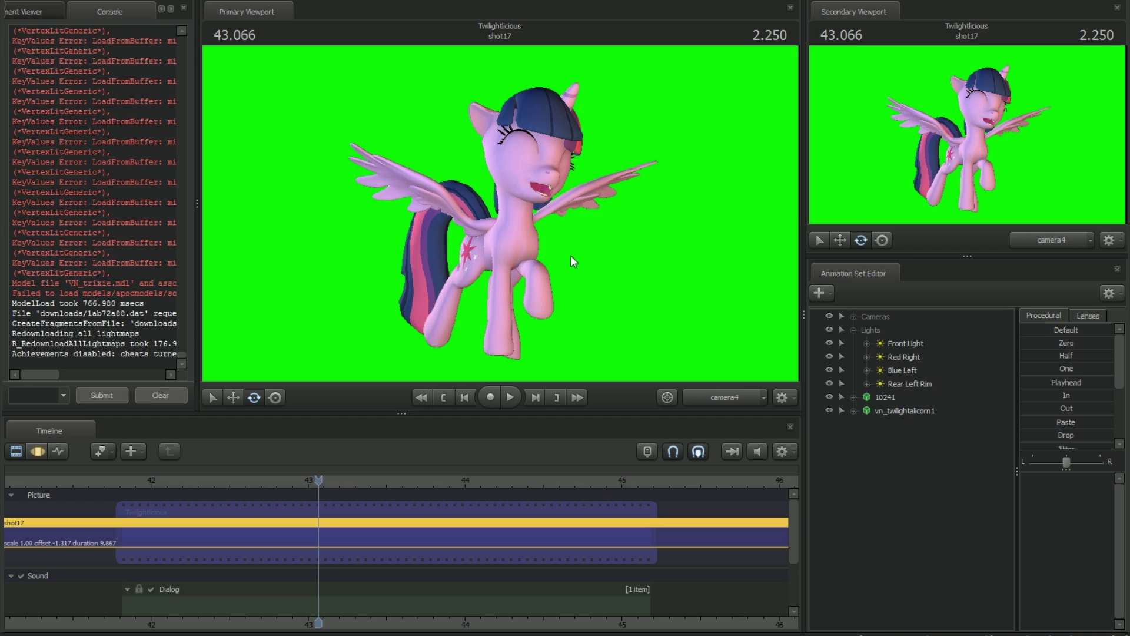
Review the primary viewport's progressive refinement settings without changing them, and display the controls of camera4.
{"action": "right_click", "coordinate": [547, 260]}
{"action": "left_click", "coordinate": [561, 267]}
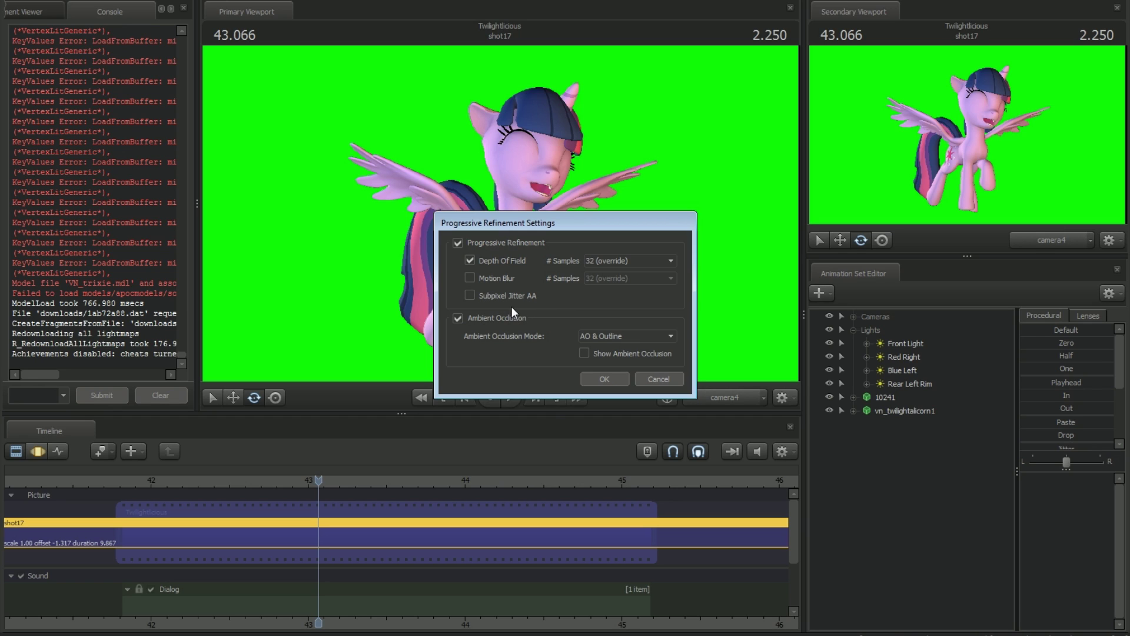
{"action": "left_click", "coordinate": [668, 377]}
{"action": "left_click", "coordinate": [853, 316]}
{"action": "left_click", "coordinate": [904, 370]}
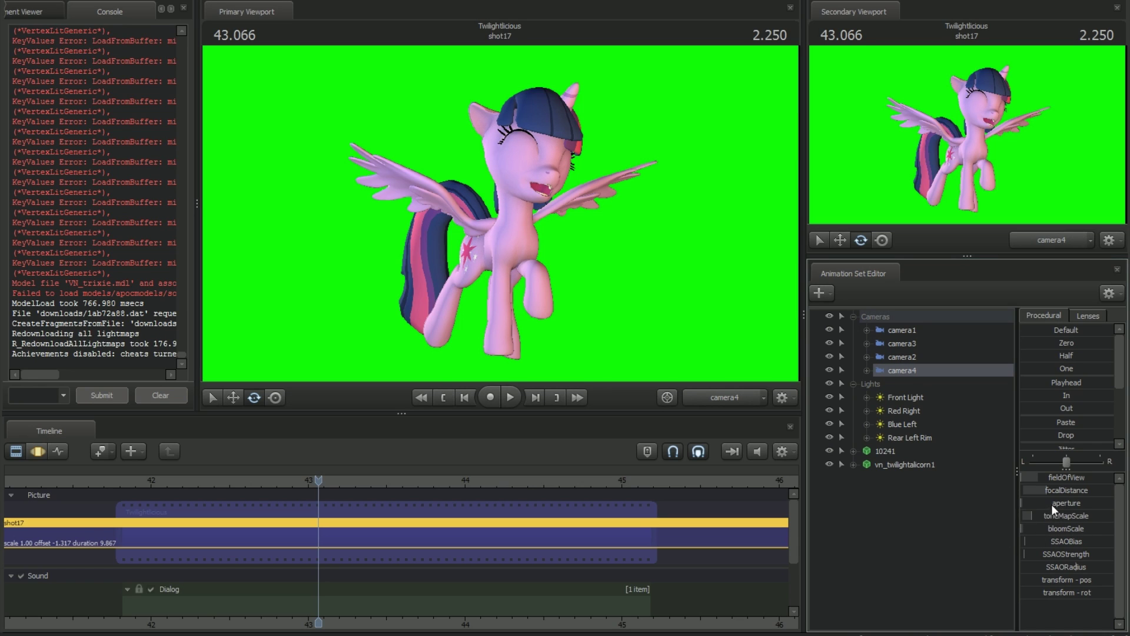
Examine the ambient occlusion option in the progressive refinement settings by toggling it off and on, without applying anything.
{"action": "left_click", "coordinate": [782, 397]}
{"action": "left_click", "coordinate": [683, 270]}
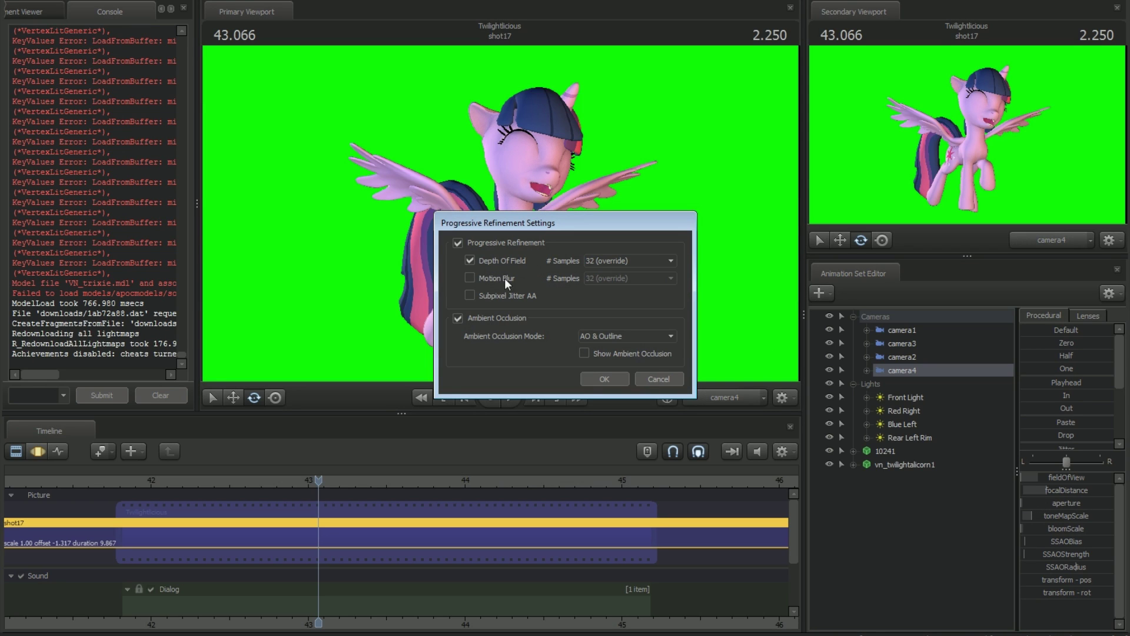
{"action": "left_click", "coordinate": [499, 319]}
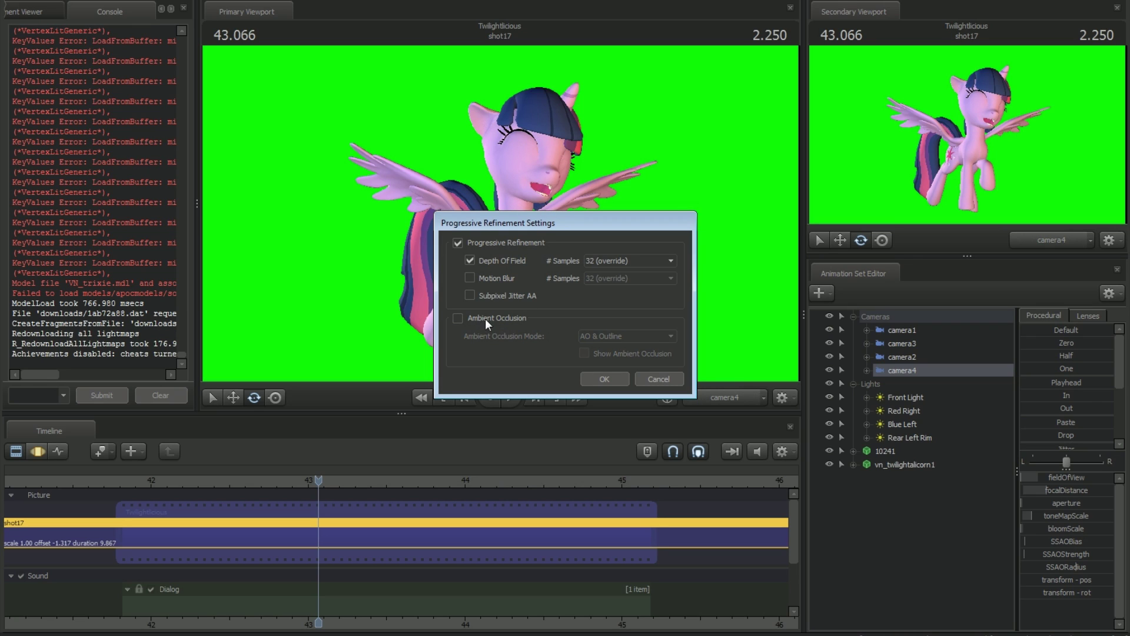
{"action": "left_click", "coordinate": [485, 320]}
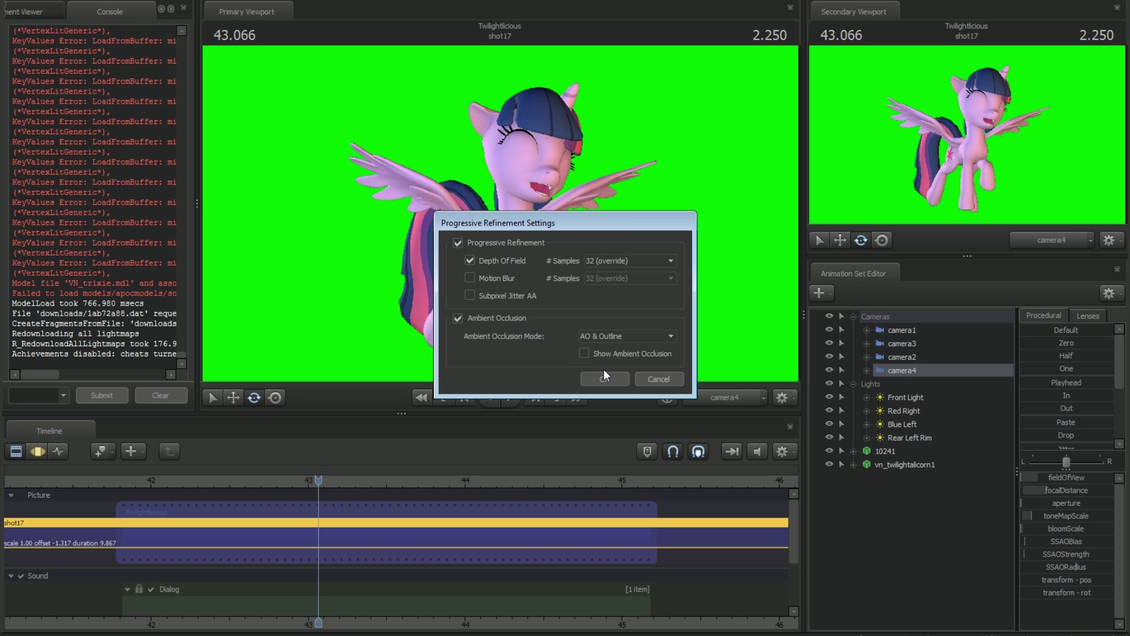
{"action": "left_click", "coordinate": [650, 379]}
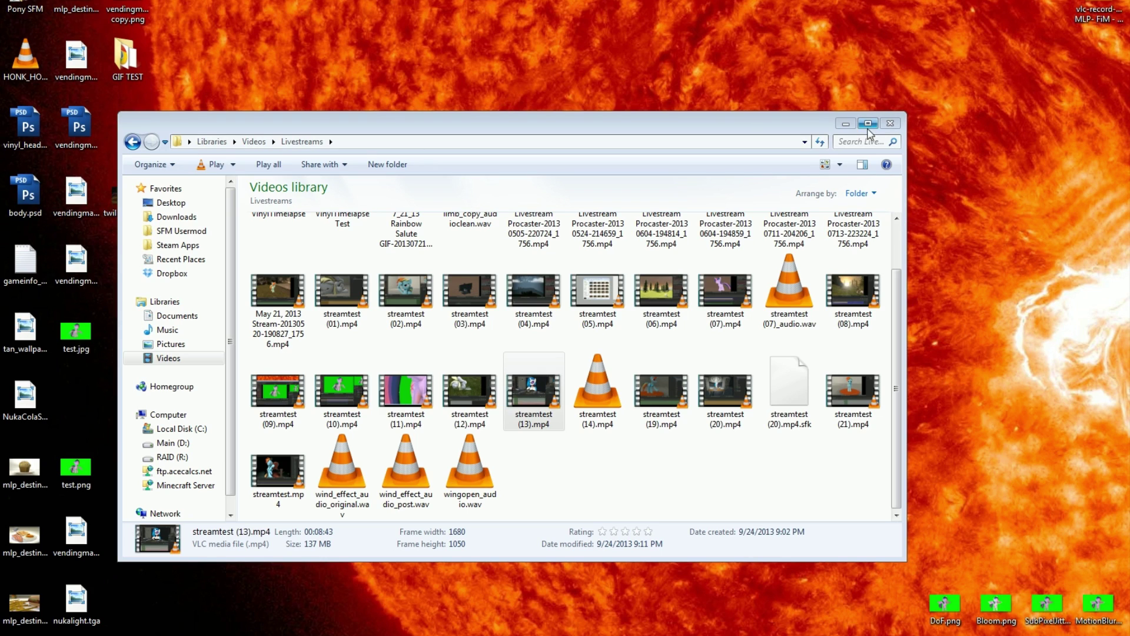
Clear the file window off the desktop, open the depth of field render DoF.png and inspect the model's edges up close.
{"action": "left_click", "coordinate": [846, 123]}
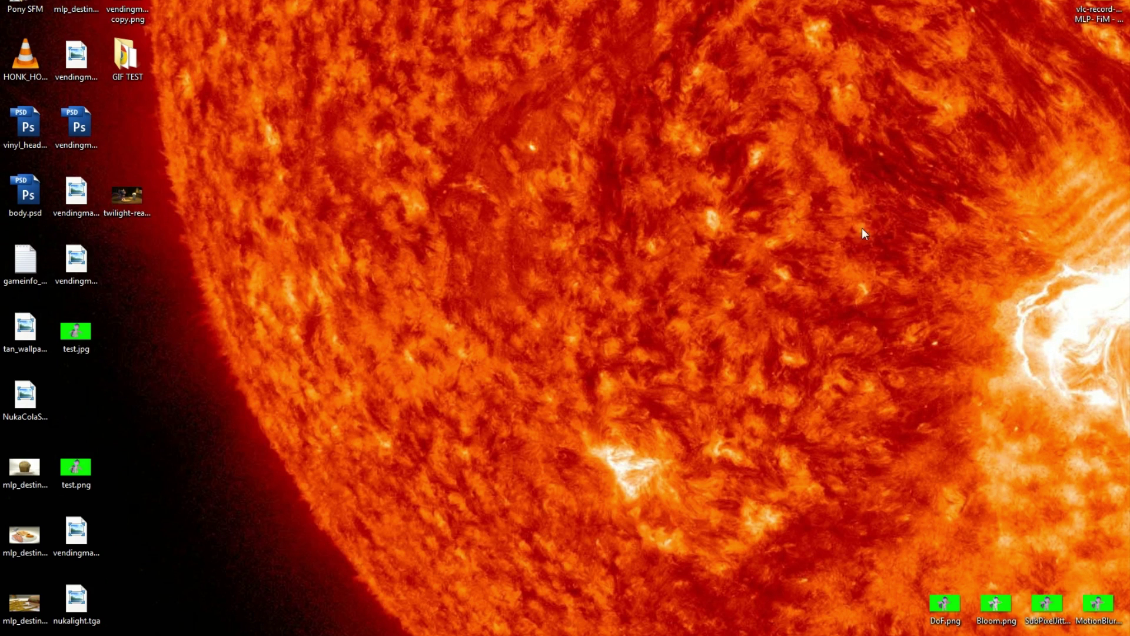
{"action": "double_click", "coordinate": [945, 602]}
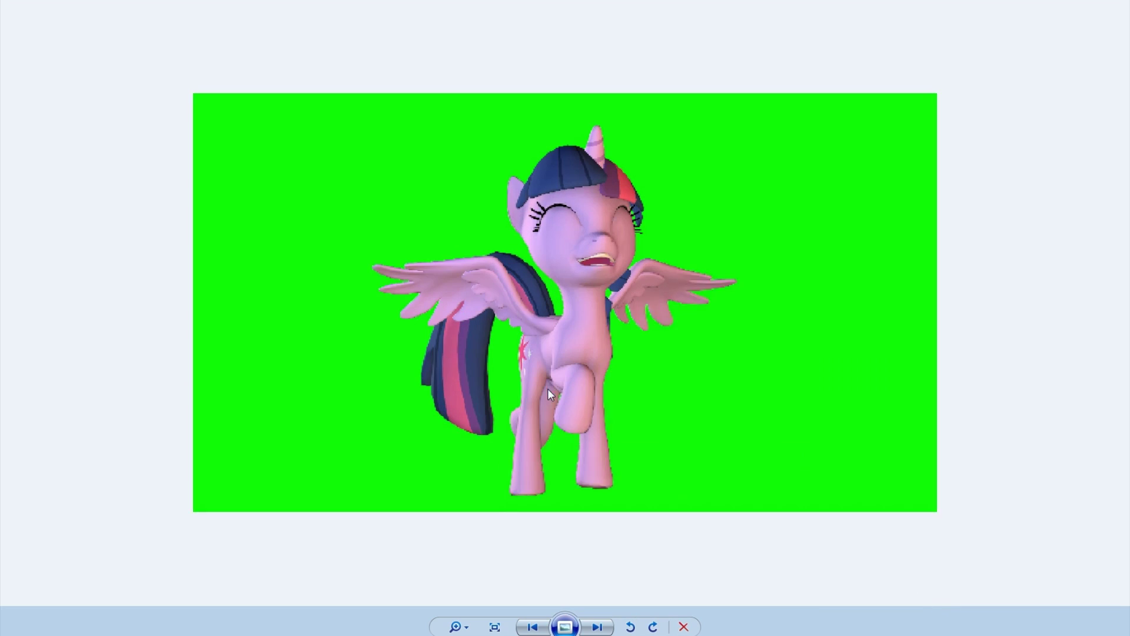
{"action": "scroll", "coordinate": [530, 388], "scroll_direction": "up", "scroll_amount": 3}
{"action": "scroll", "coordinate": [493, 446], "scroll_direction": "up", "scroll_amount": 2}
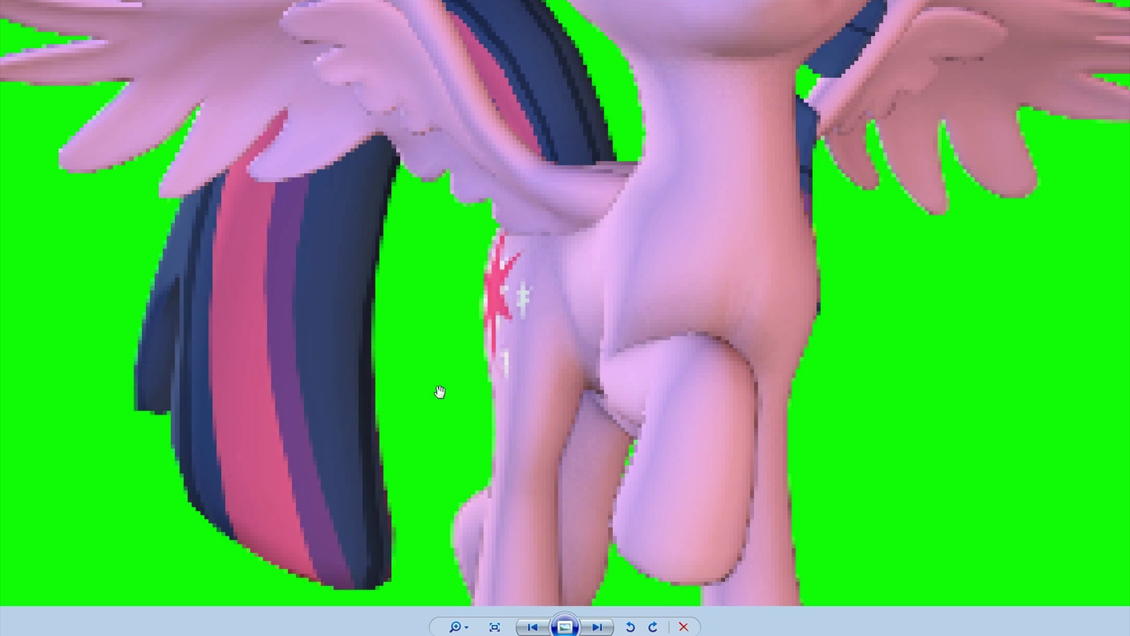
{"action": "scroll", "coordinate": [353, 389], "scroll_direction": "up", "scroll_amount": 1}
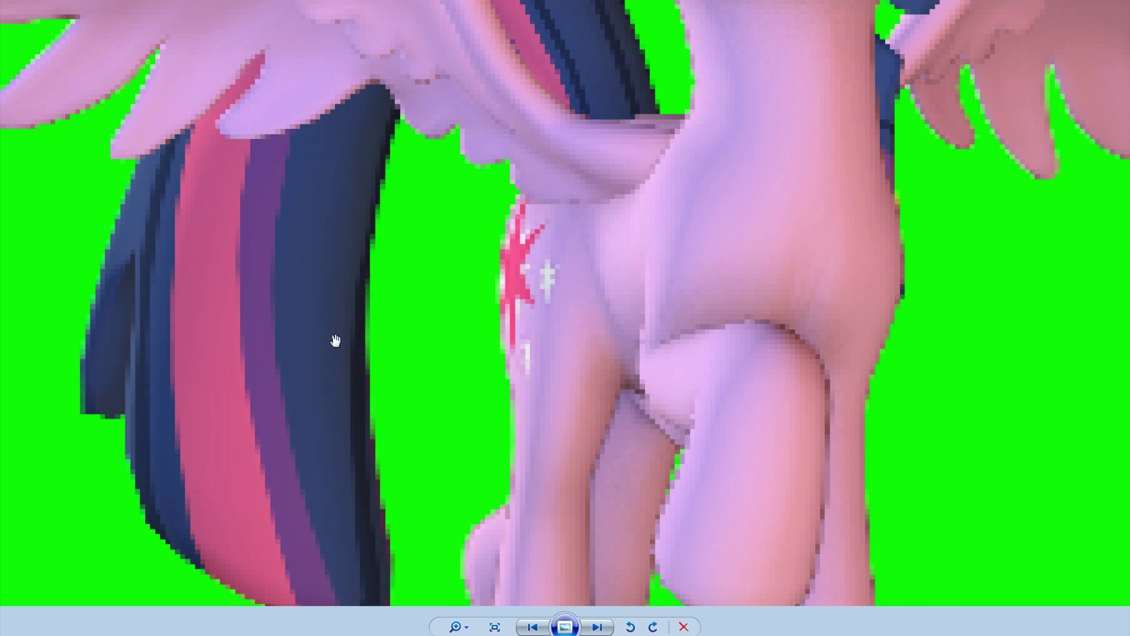
{"action": "scroll", "coordinate": [372, 324], "scroll_direction": "up", "scroll_amount": 1}
{"action": "scroll", "coordinate": [372, 324], "scroll_direction": "up", "scroll_amount": 2}
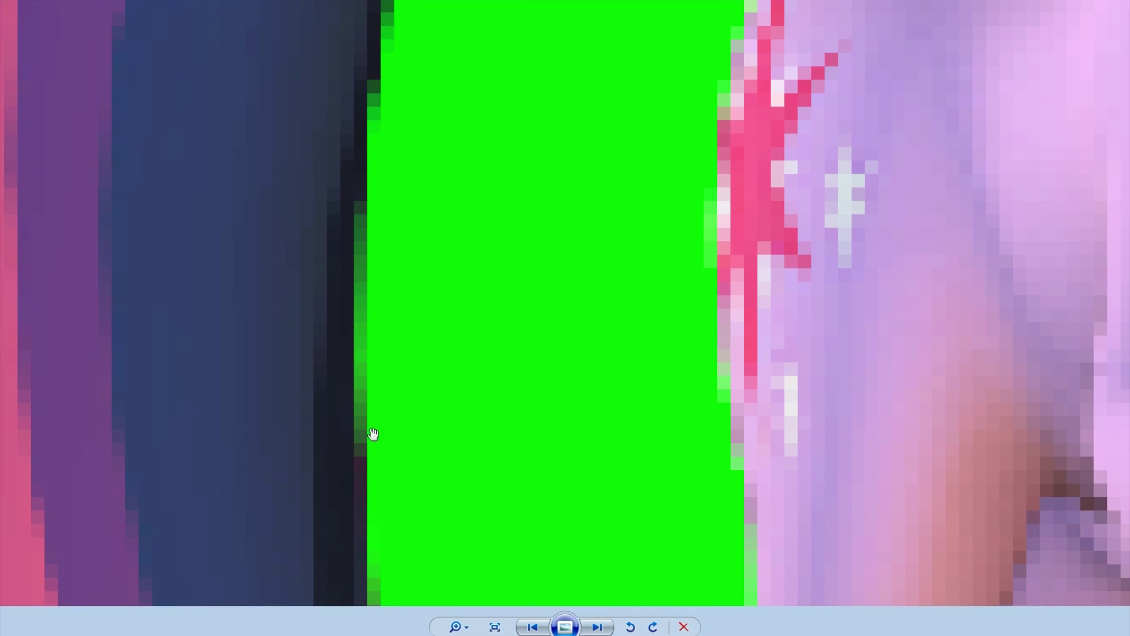
{"action": "scroll", "coordinate": [370, 321], "scroll_direction": "down", "scroll_amount": 3}
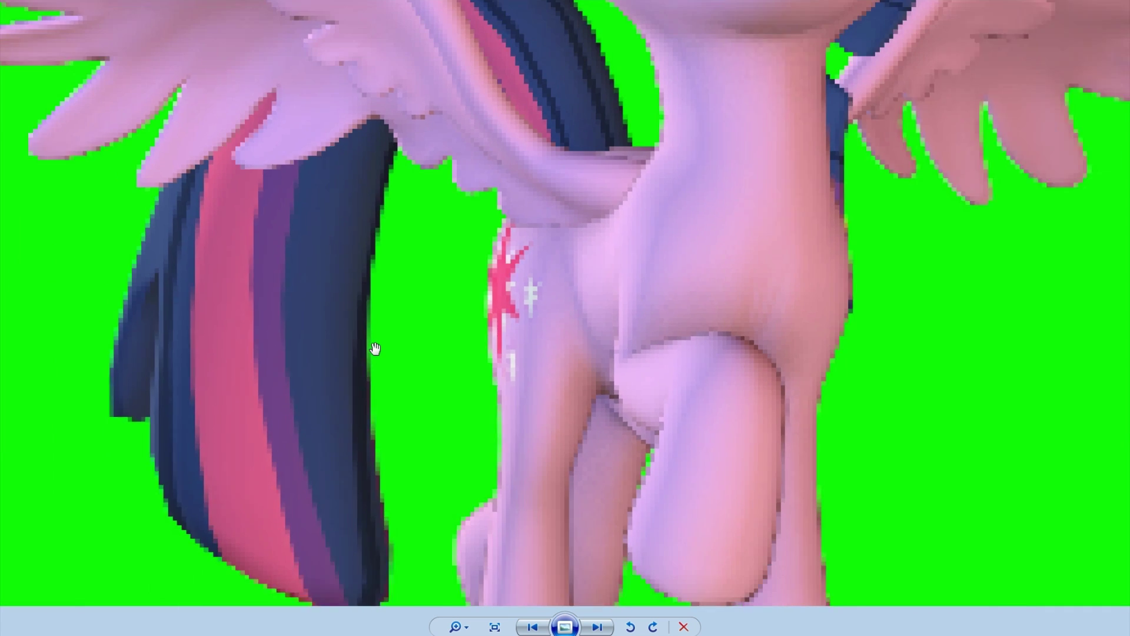
{"action": "scroll", "coordinate": [373, 346], "scroll_direction": "down", "scroll_amount": 1}
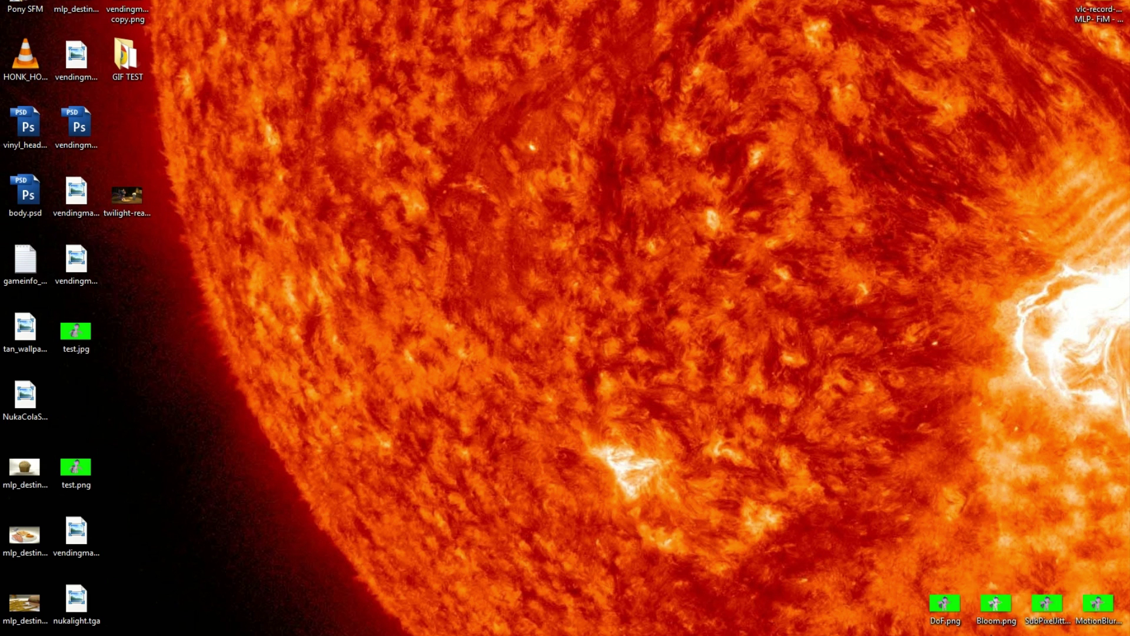
Open Bloom.png from the desktop and inspect the glow around the model up close.
{"action": "double_click", "coordinate": [997, 601]}
{"action": "scroll", "coordinate": [506, 319], "scroll_direction": "up", "scroll_amount": 2}
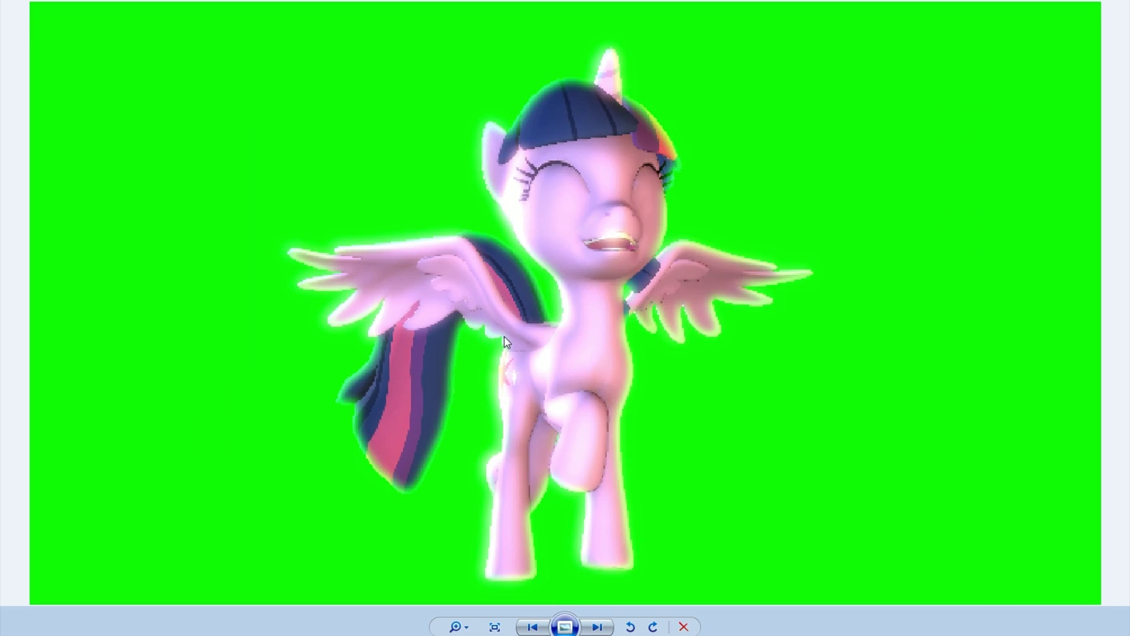
{"action": "scroll", "coordinate": [513, 358], "scroll_direction": "up", "scroll_amount": 1}
{"action": "scroll", "coordinate": [397, 449], "scroll_direction": "up", "scroll_amount": 4}
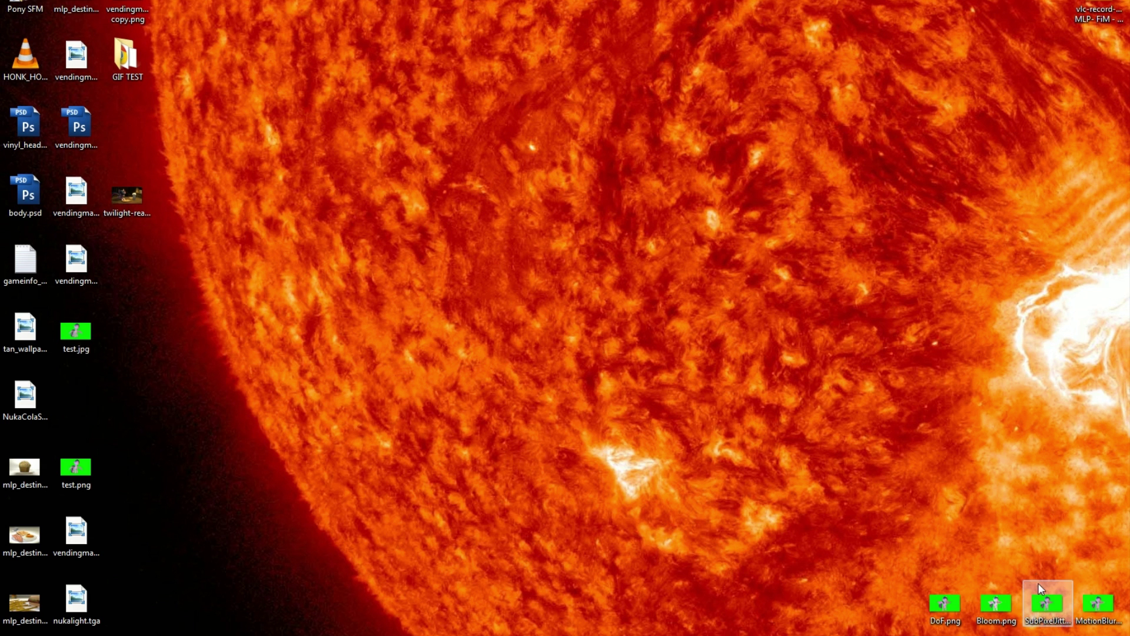
Open the subpixel jitter render from the desktop, inspect the tail and body edges up close and close the image.
{"action": "left_click", "coordinate": [1039, 592]}
{"action": "scroll", "coordinate": [656, 413], "scroll_direction": "up", "scroll_amount": 8}
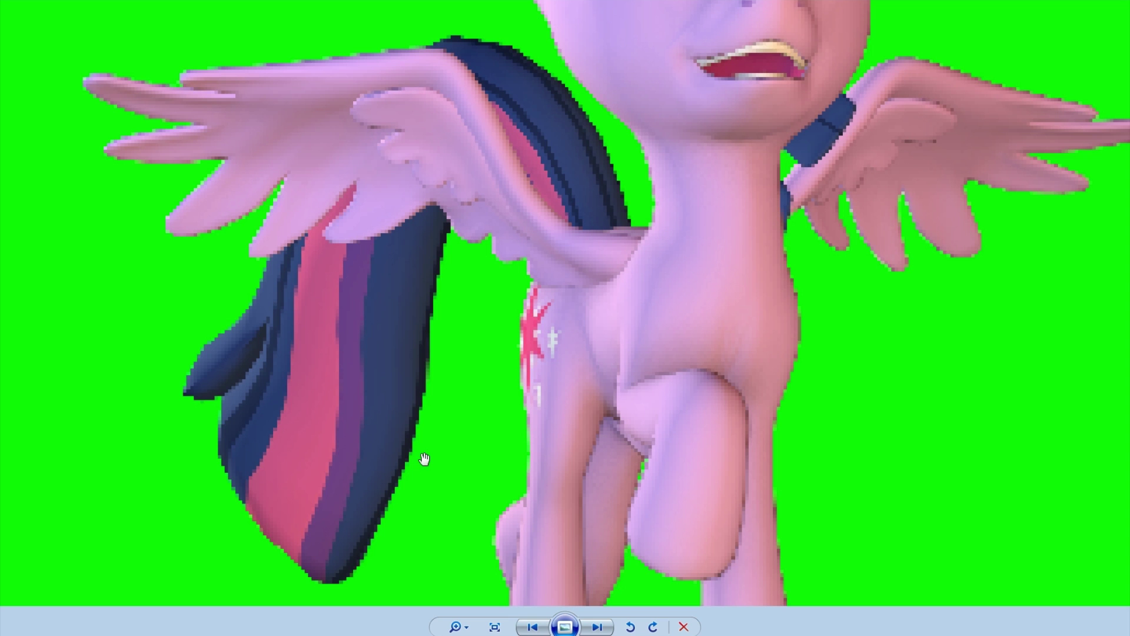
{"action": "scroll", "coordinate": [429, 457], "scroll_direction": "up", "scroll_amount": 1}
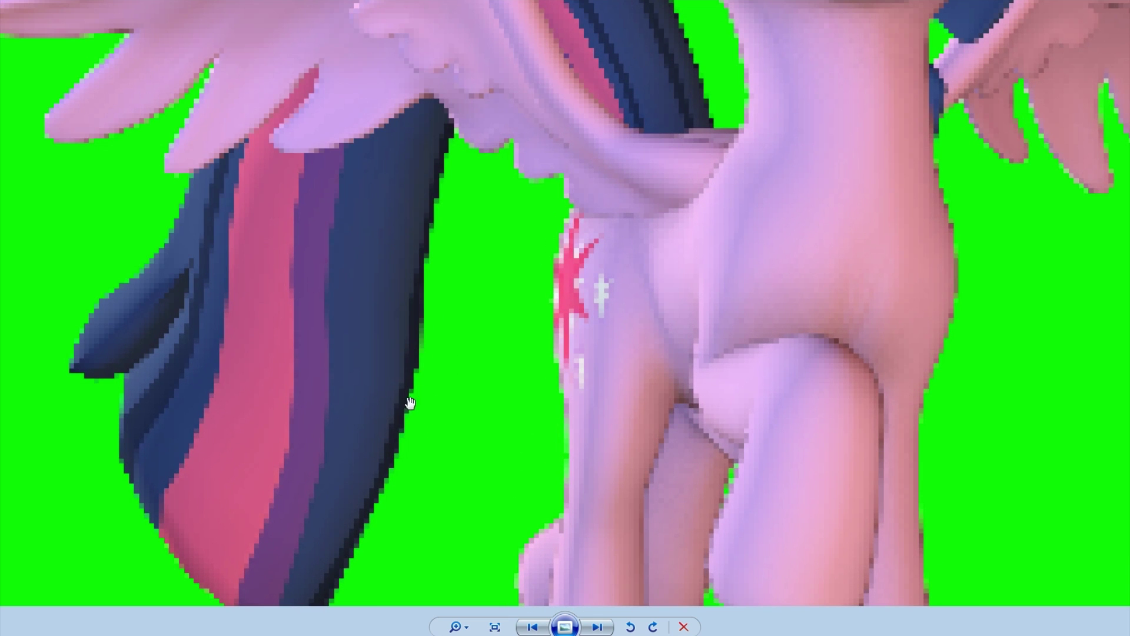
{"action": "scroll", "coordinate": [419, 328], "scroll_direction": "up", "scroll_amount": 1}
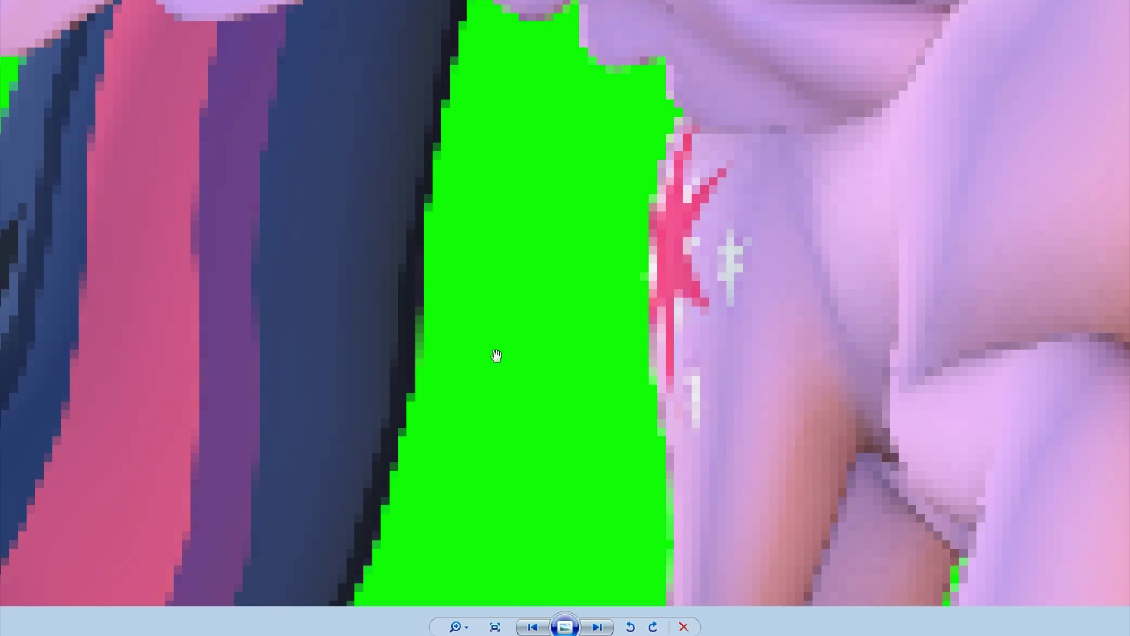
{"action": "left_click", "coordinate": [1119, 3]}
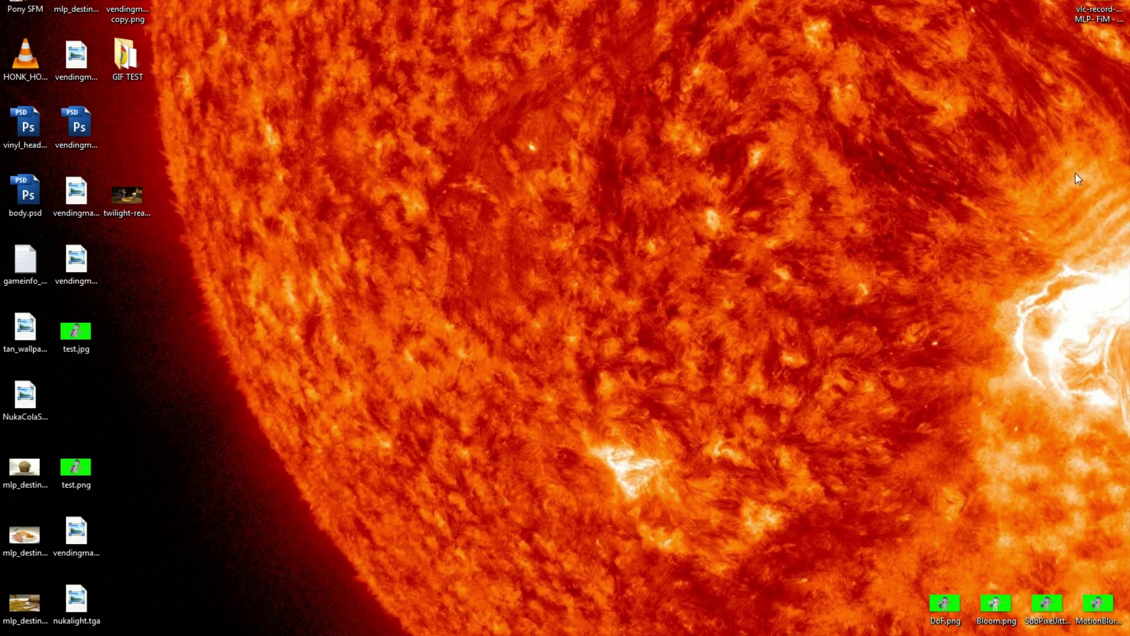
Open the motion blur render from the desktop, inspect the blurred wings and tail, and close the image.
{"action": "double_click", "coordinate": [1084, 595]}
{"action": "scroll", "coordinate": [670, 394], "scroll_direction": "up", "scroll_amount": 1}
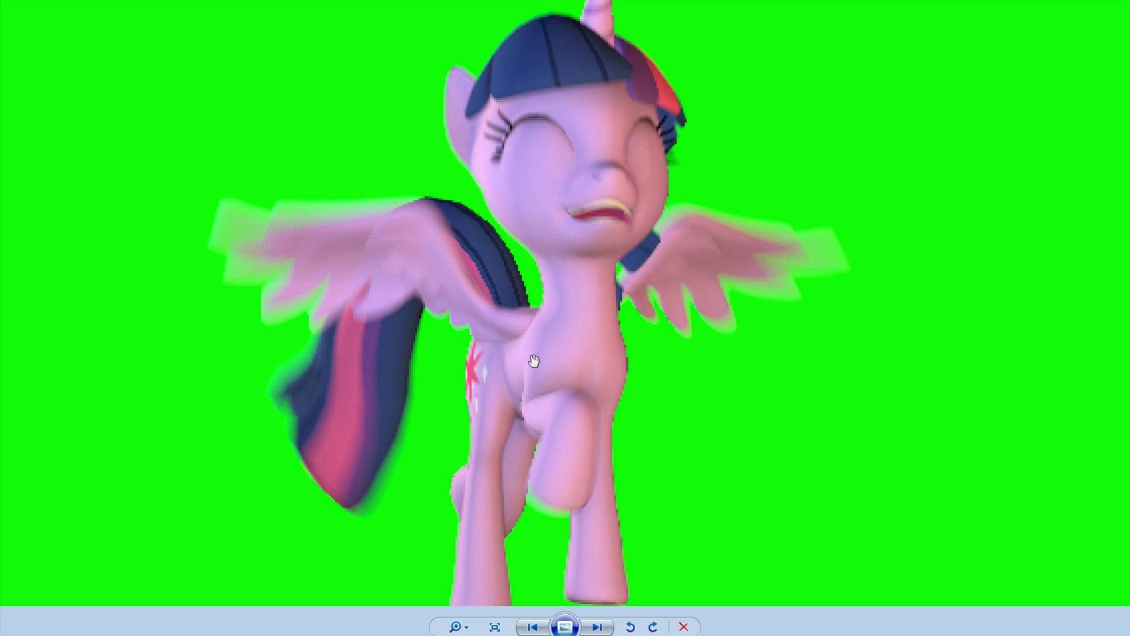
{"action": "key", "text": "alt+F4"}
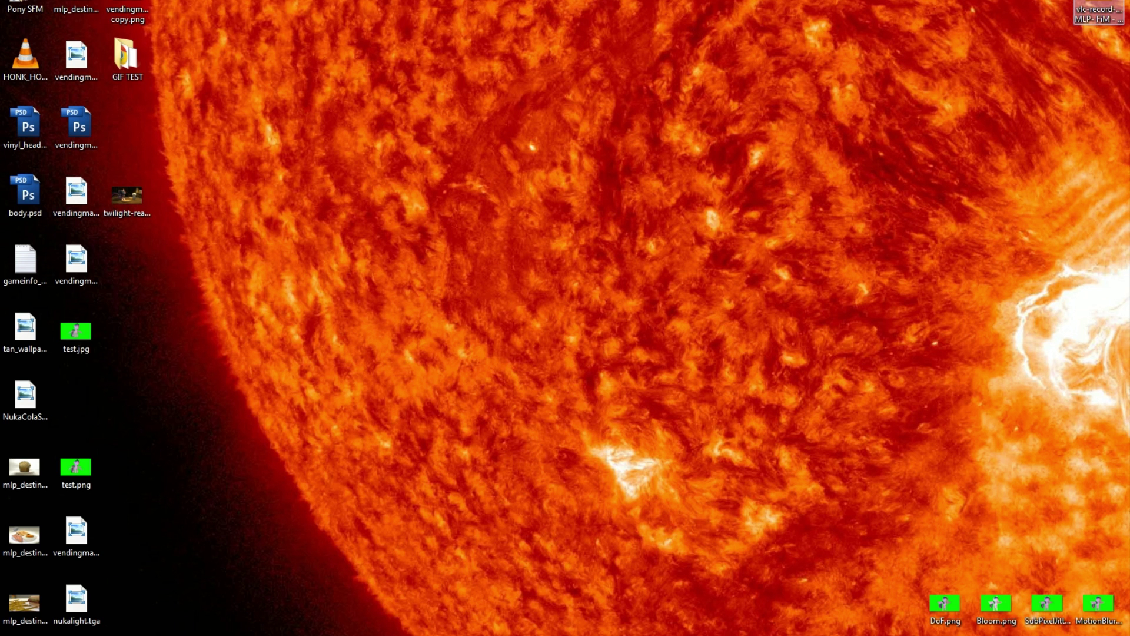
Open test.png from the desktop, examine the model's edges against the green background at several magnifications, and close the image.
{"action": "double_click", "coordinate": [77, 468]}
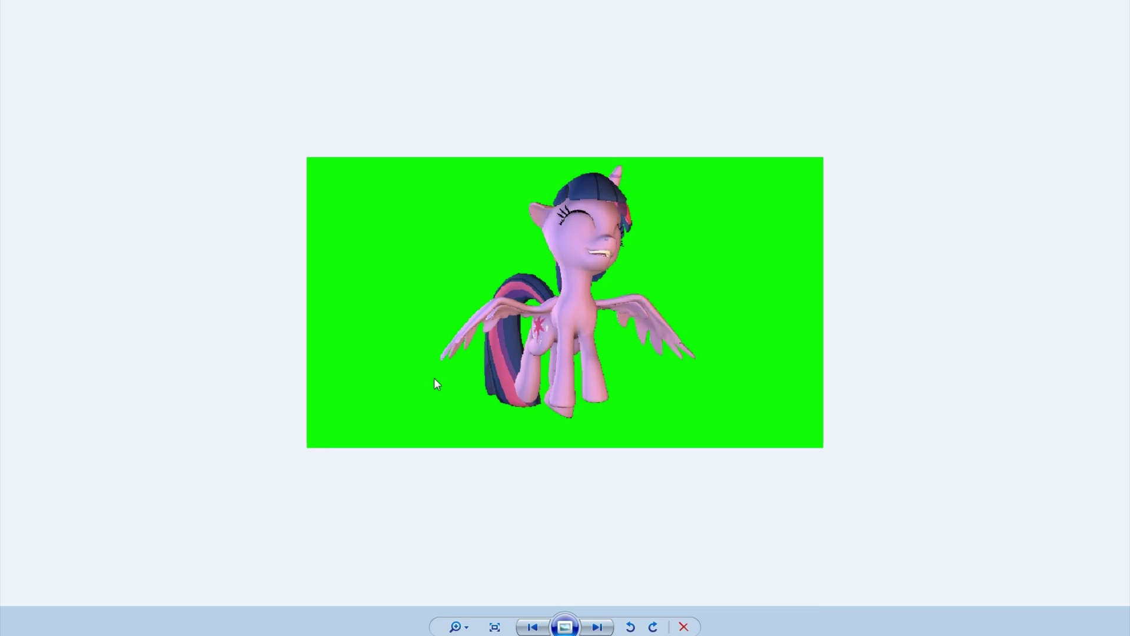
{"action": "scroll", "coordinate": [435, 378], "scroll_direction": "up", "scroll_amount": 5}
{"action": "scroll", "coordinate": [606, 349], "scroll_direction": "up", "scroll_amount": 1}
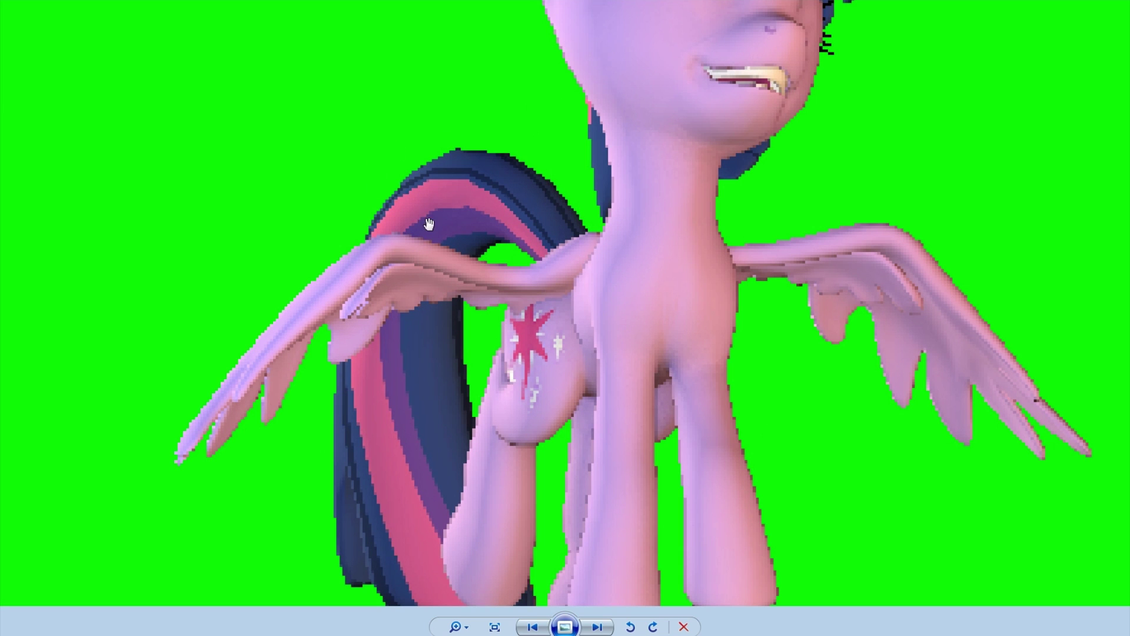
{"action": "scroll", "coordinate": [624, 381], "scroll_direction": "down", "scroll_amount": 6}
{"action": "scroll", "coordinate": [624, 382], "scroll_direction": "down", "scroll_amount": 2}
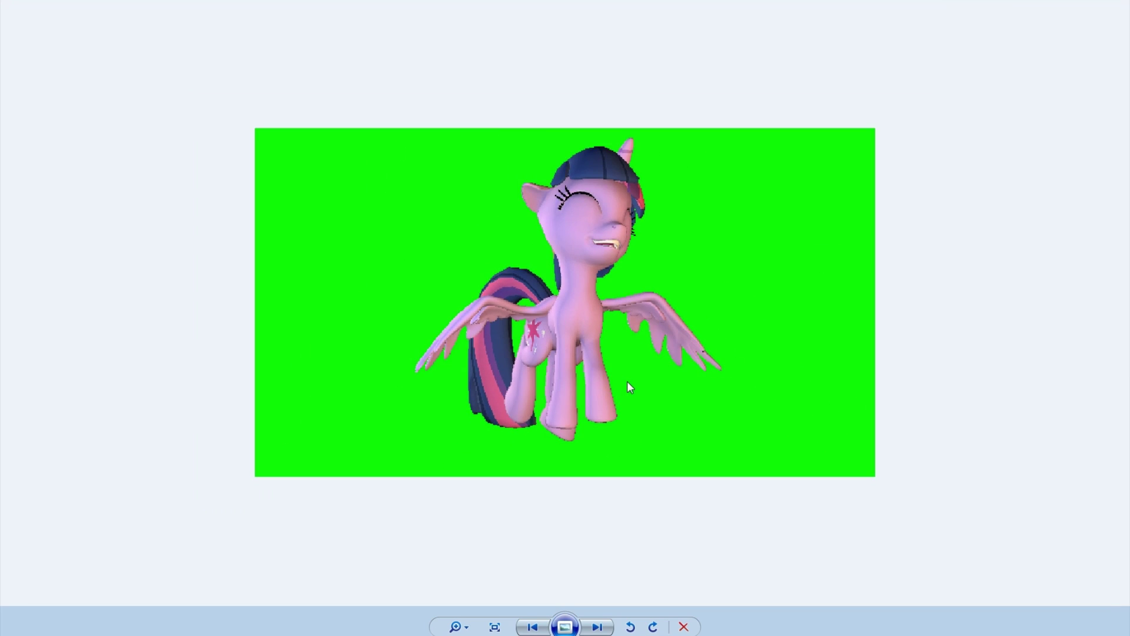
{"action": "scroll", "coordinate": [627, 381], "scroll_direction": "down", "scroll_amount": 1}
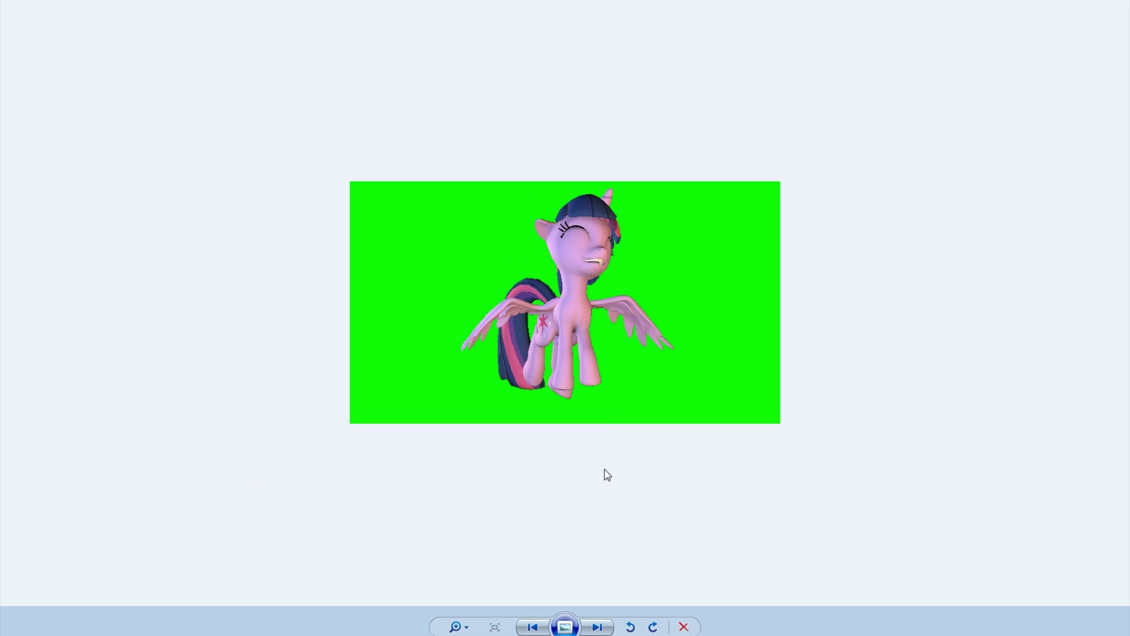
{"action": "scroll", "coordinate": [601, 436], "scroll_direction": "up", "scroll_amount": 3}
{"action": "scroll", "coordinate": [598, 404], "scroll_direction": "up", "scroll_amount": 1}
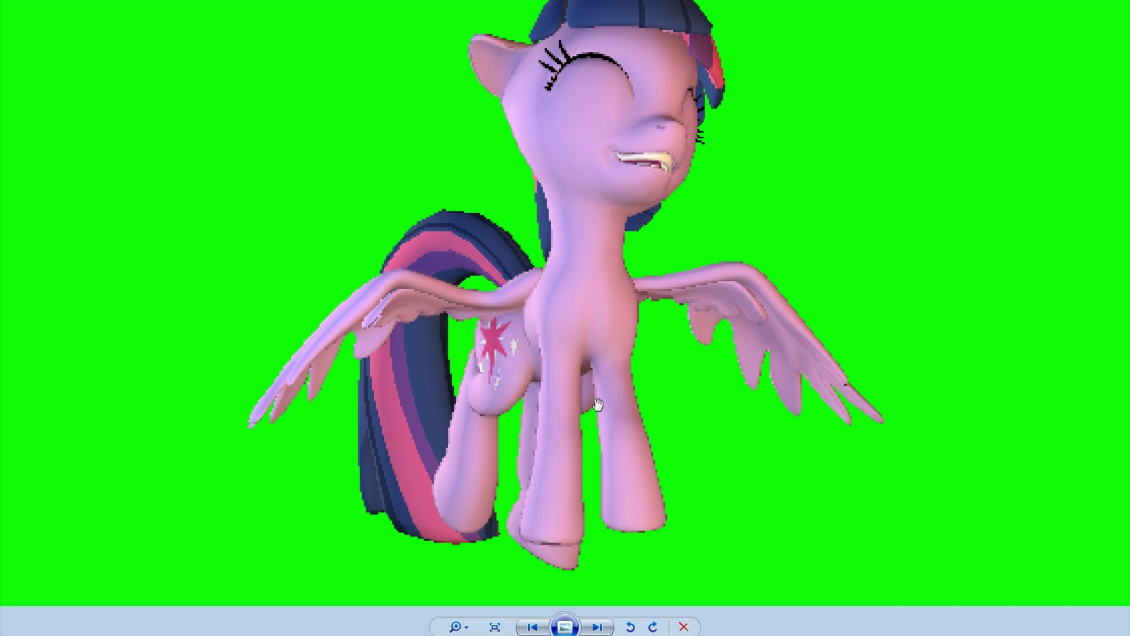
{"action": "key", "text": "alt+F4"}
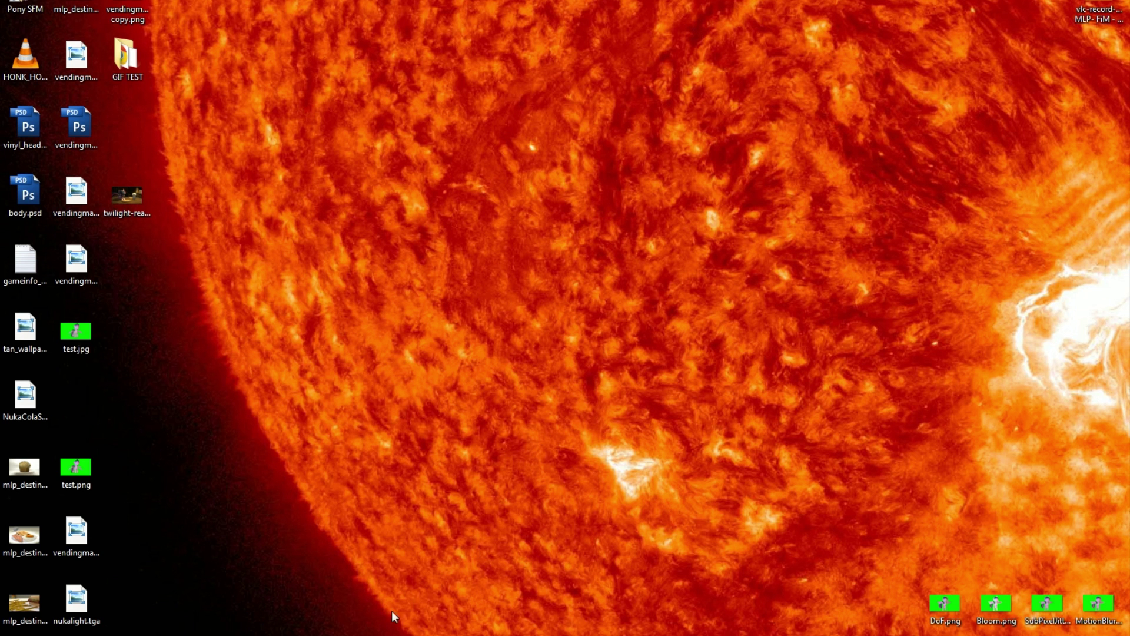
Switch back to Source Filmmaker, move the playhead earlier in shot17 and play the animation.
{"action": "key", "text": "alt+Tab"}
{"action": "left_click_drag", "start_coordinate": [310, 486], "coordinate": [285, 493]}
{"action": "key", "text": "space"}
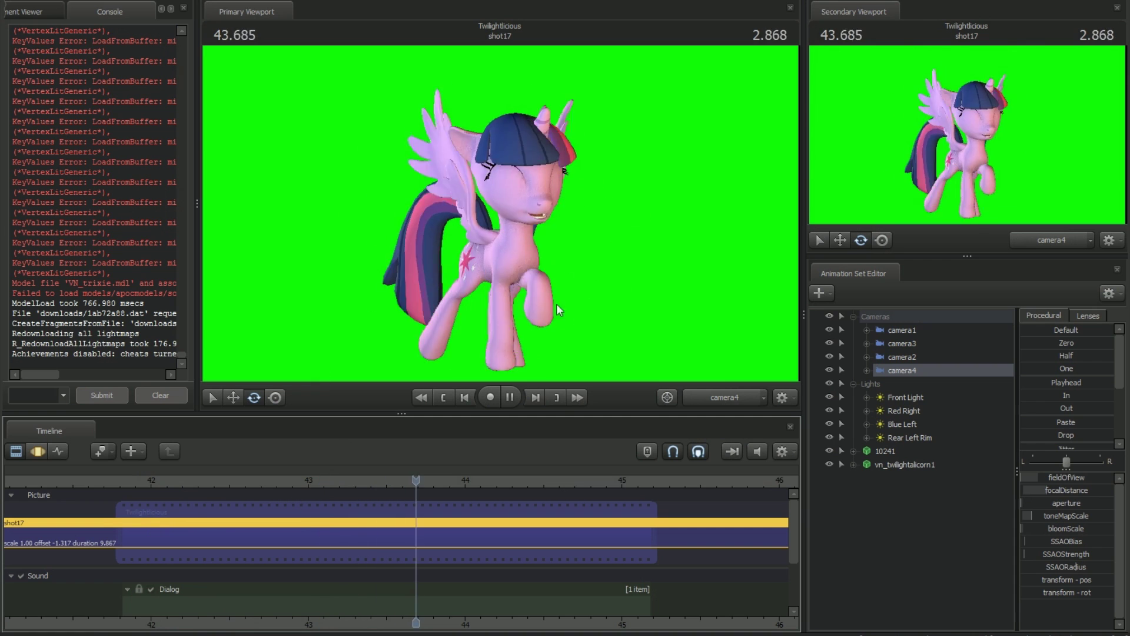
Stop the animation playback, switch to After Effects, show the empty composition timeline and start importing a file.
{"action": "key", "text": "space"}
{"action": "key", "text": "alt+Tab"}
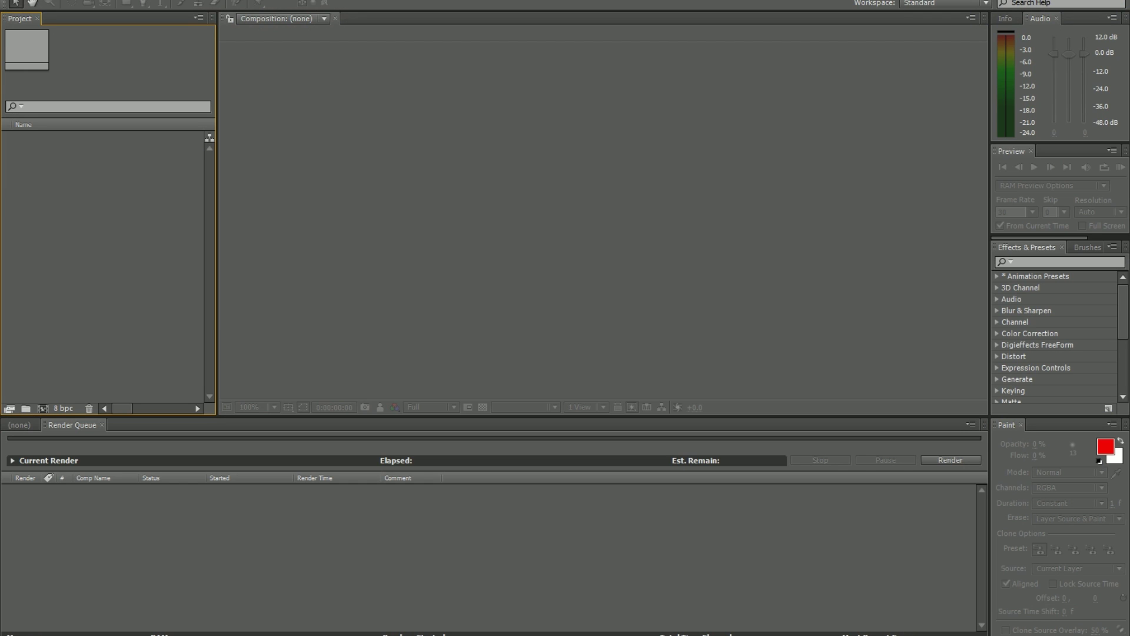
{"action": "left_click", "coordinate": [24, 423]}
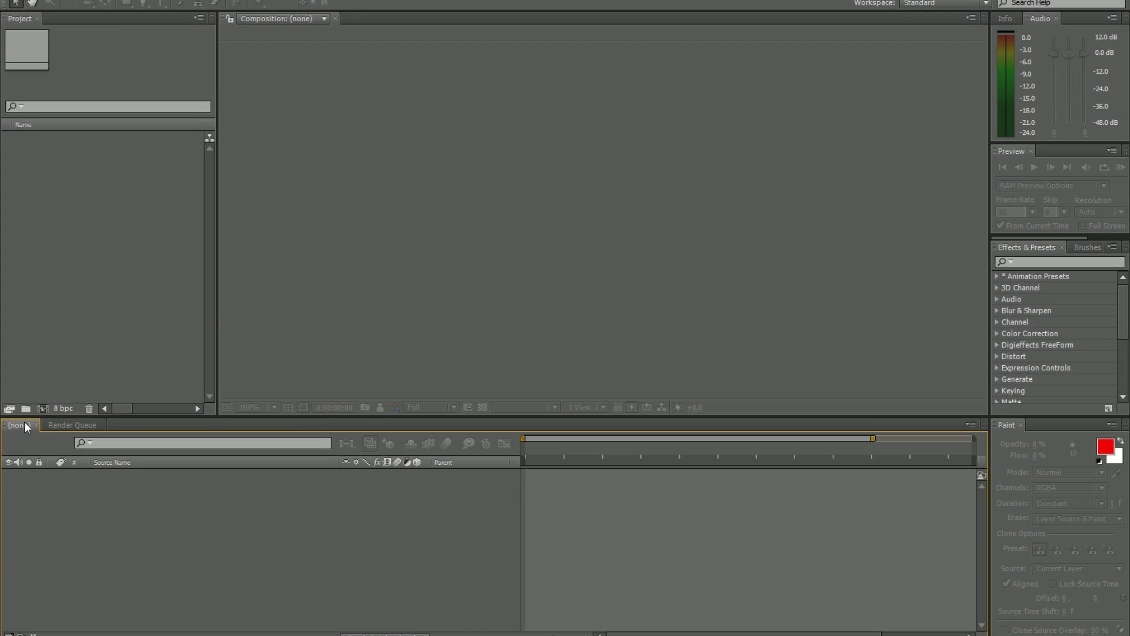
{"action": "key", "text": "alt+f"}
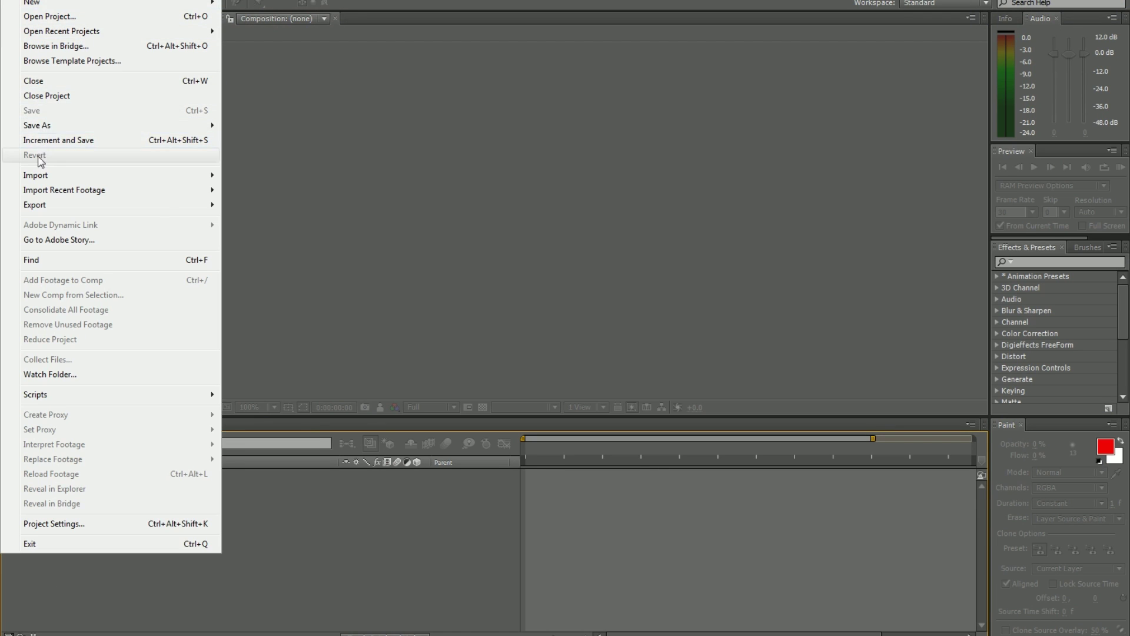
{"action": "mouse_move", "coordinate": [44, 175]}
{"action": "left_click", "coordinate": [250, 175]}
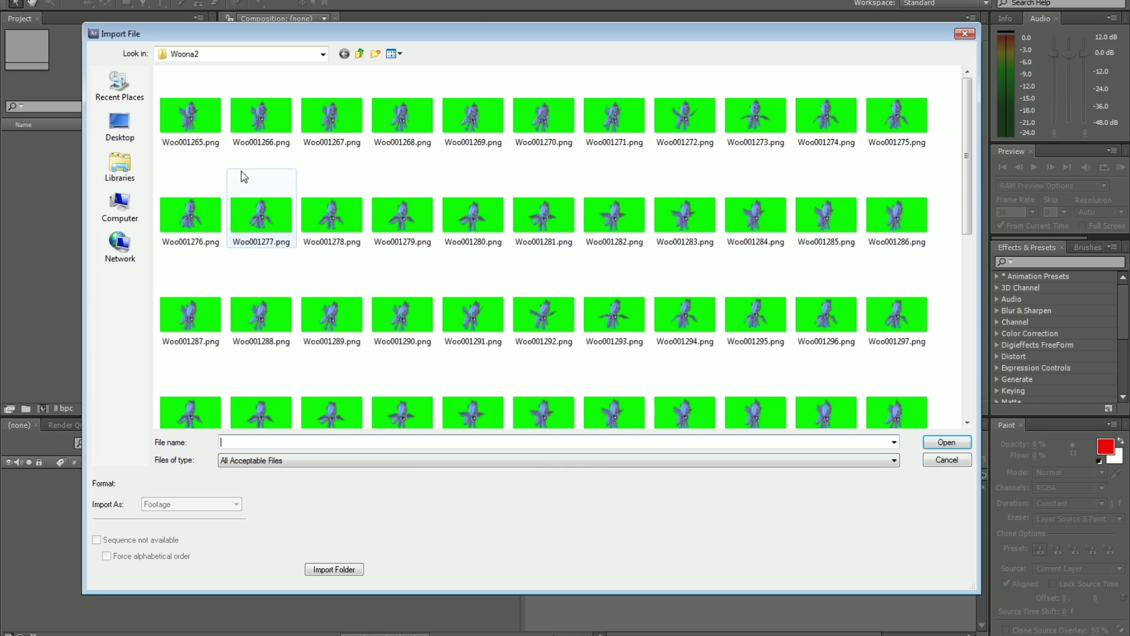
{"action": "left_click", "coordinate": [360, 55]}
{"action": "left_click", "coordinate": [119, 86]}
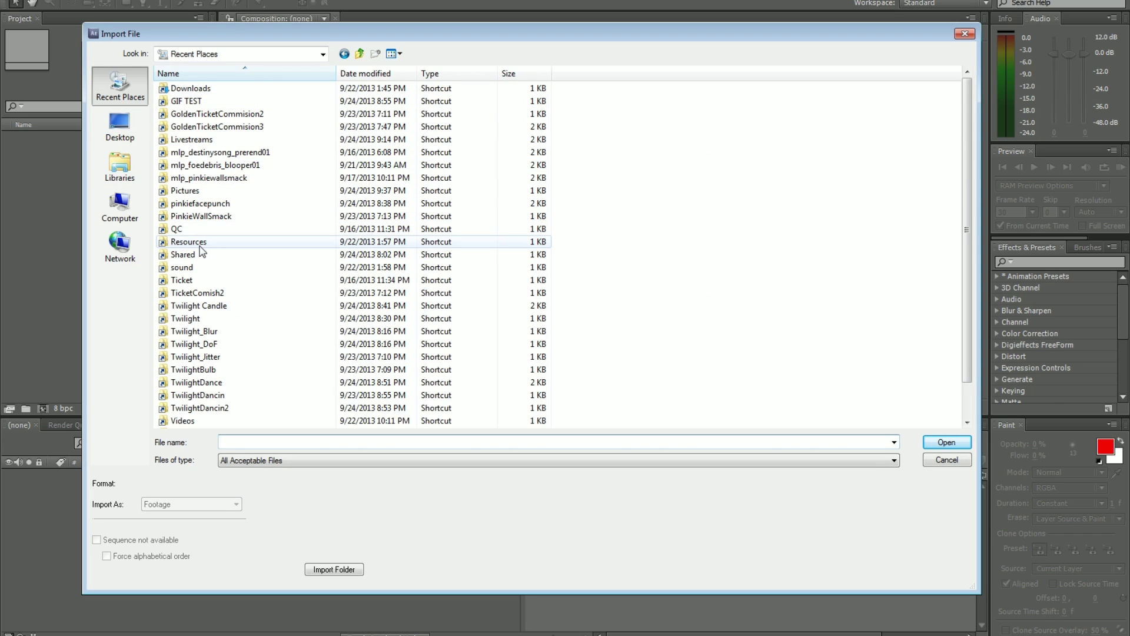
{"action": "double_click", "coordinate": [207, 323]}
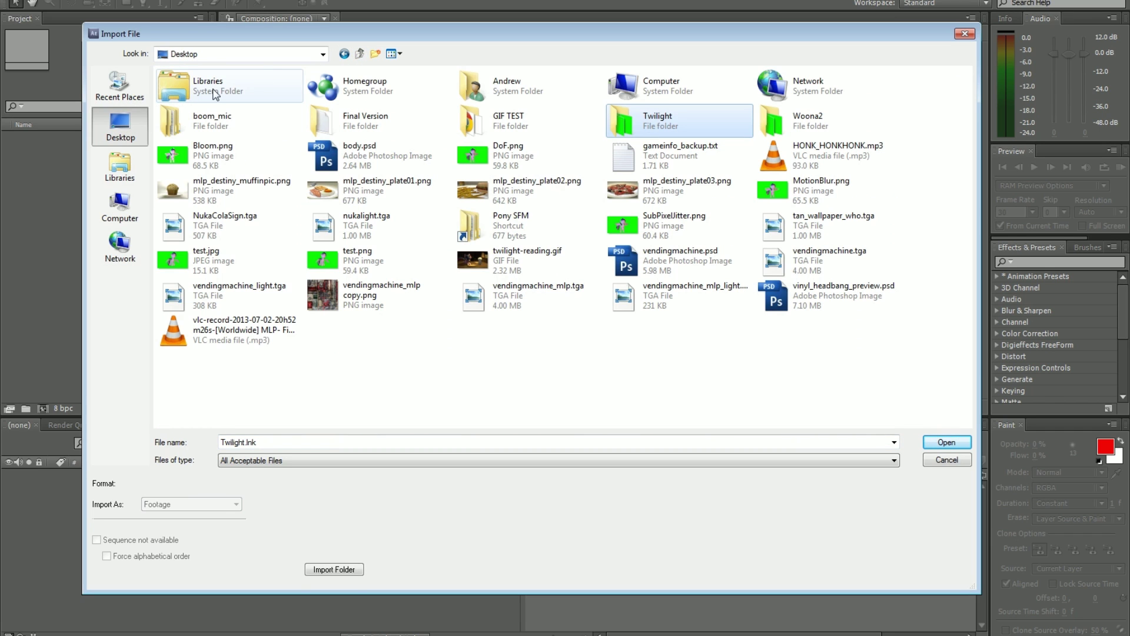
{"action": "left_click", "coordinate": [119, 87]}
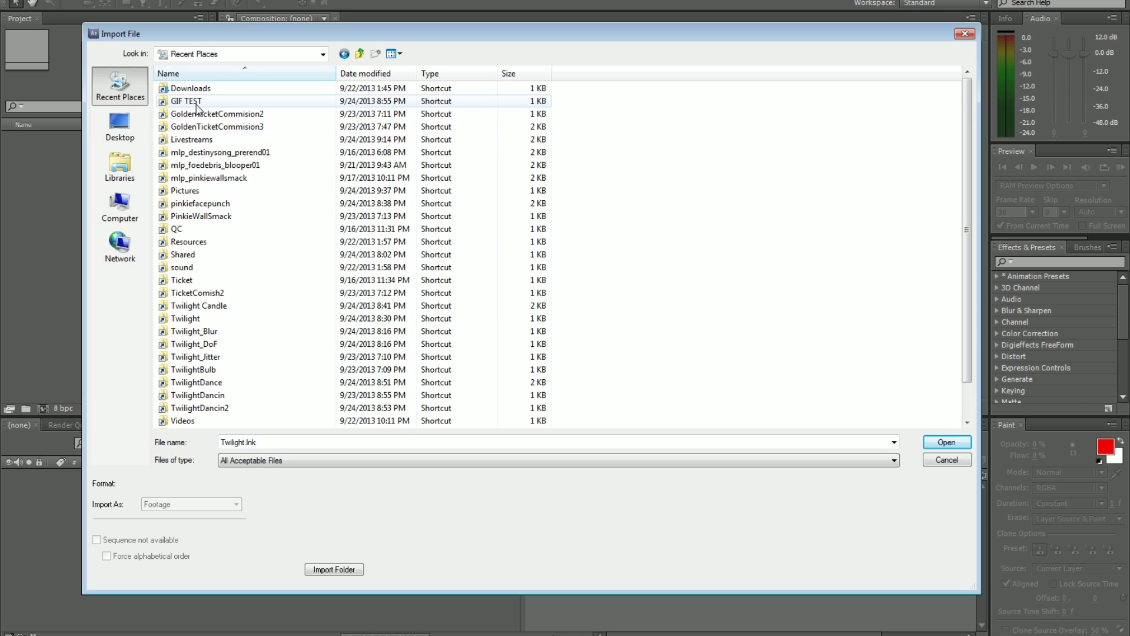
{"action": "double_click", "coordinate": [192, 241]}
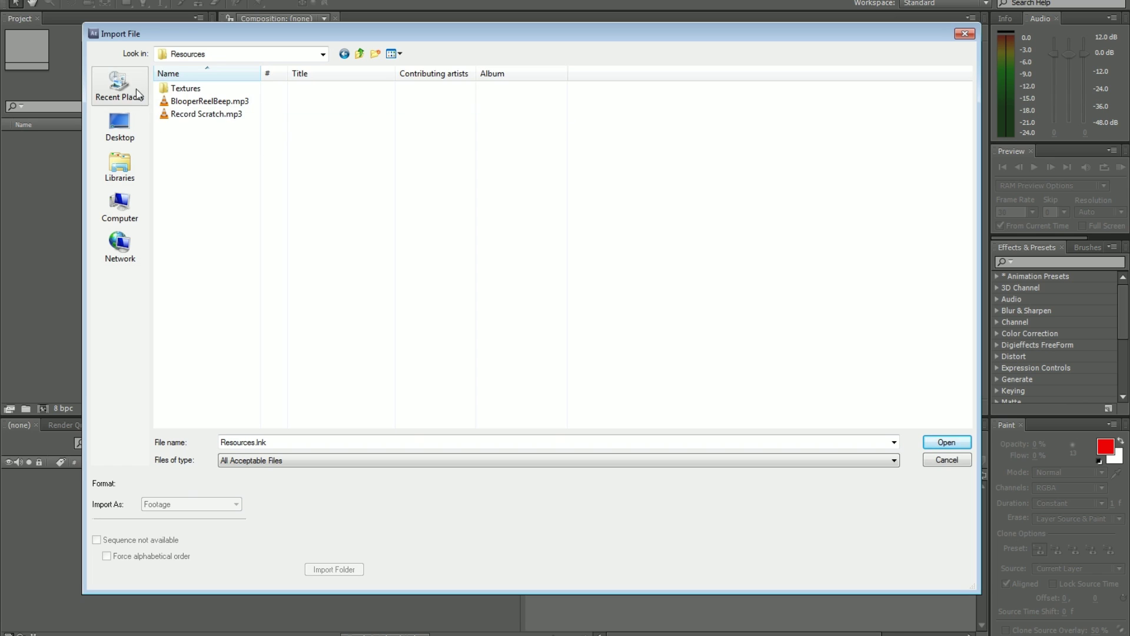
{"action": "left_click", "coordinate": [125, 87]}
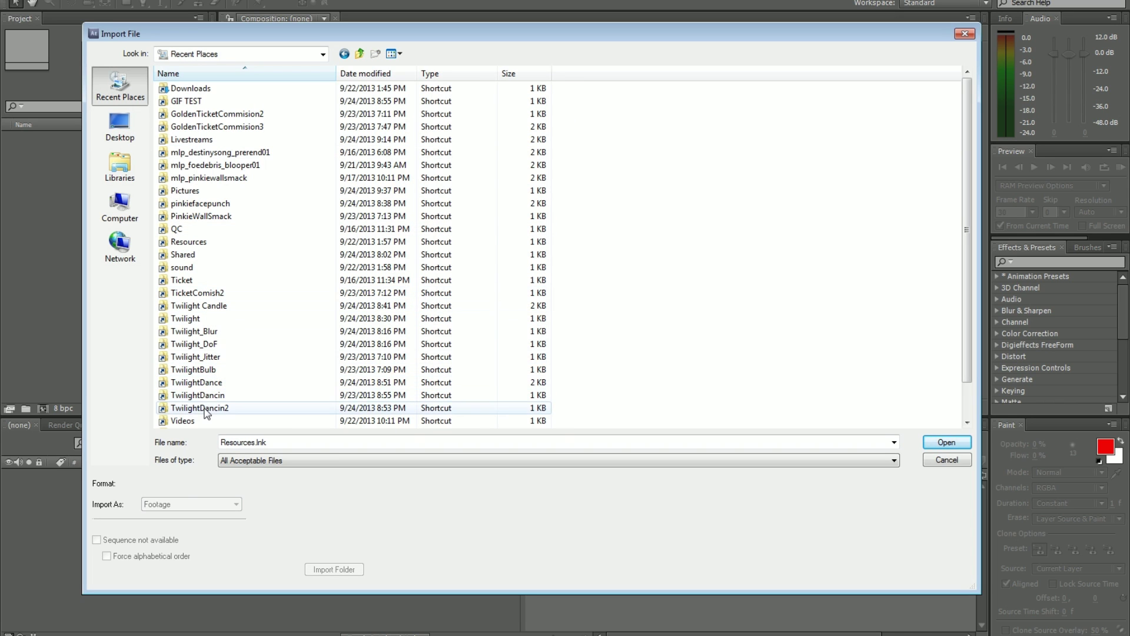
Import TwilightDance_001255.png as a PNG sequence from the TwilightDance folder in usermod's elements/sessions directory.
{"action": "double_click", "coordinate": [197, 268]}
{"action": "left_click", "coordinate": [360, 53]}
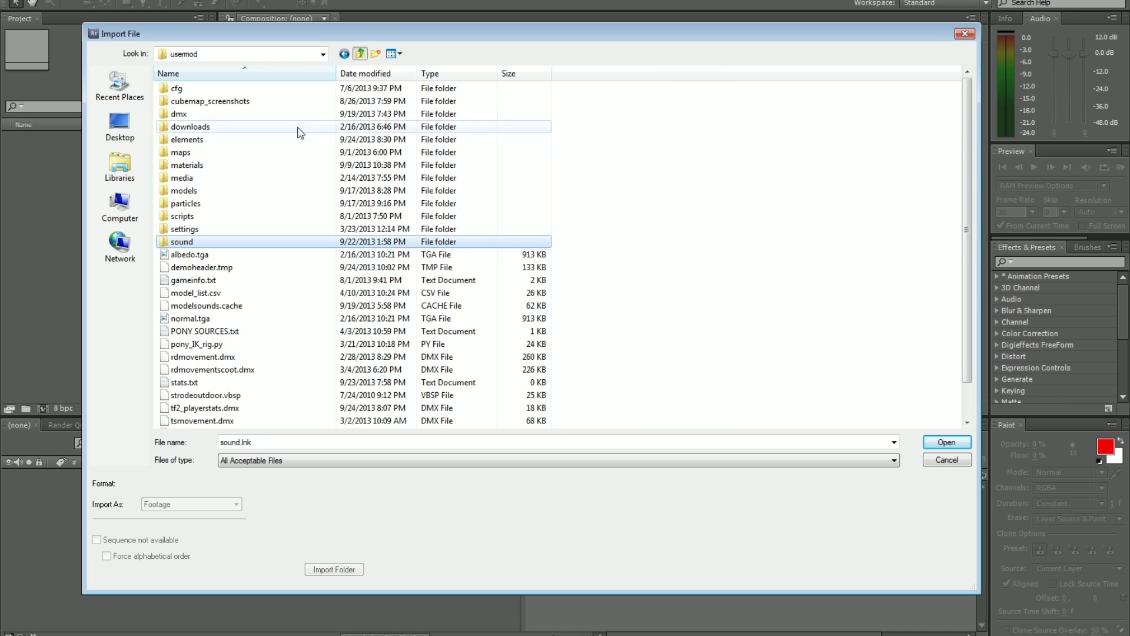
{"action": "double_click", "coordinate": [188, 141]}
{"action": "double_click", "coordinate": [189, 107]}
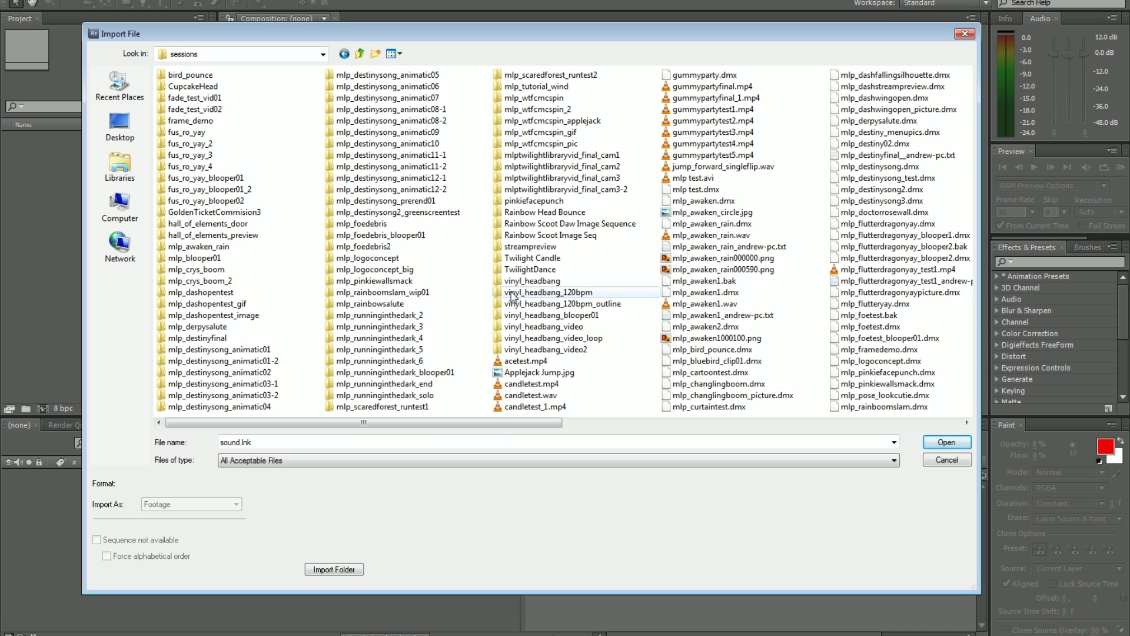
{"action": "double_click", "coordinate": [530, 269]}
{"action": "left_click", "coordinate": [268, 141]}
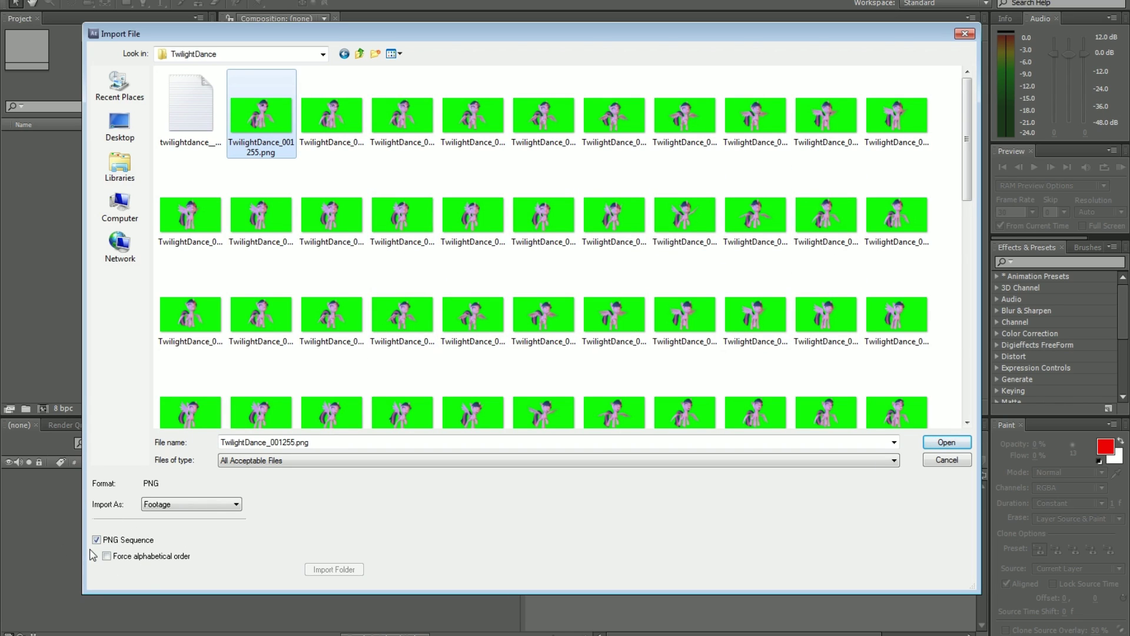
{"action": "left_click", "coordinate": [941, 444]}
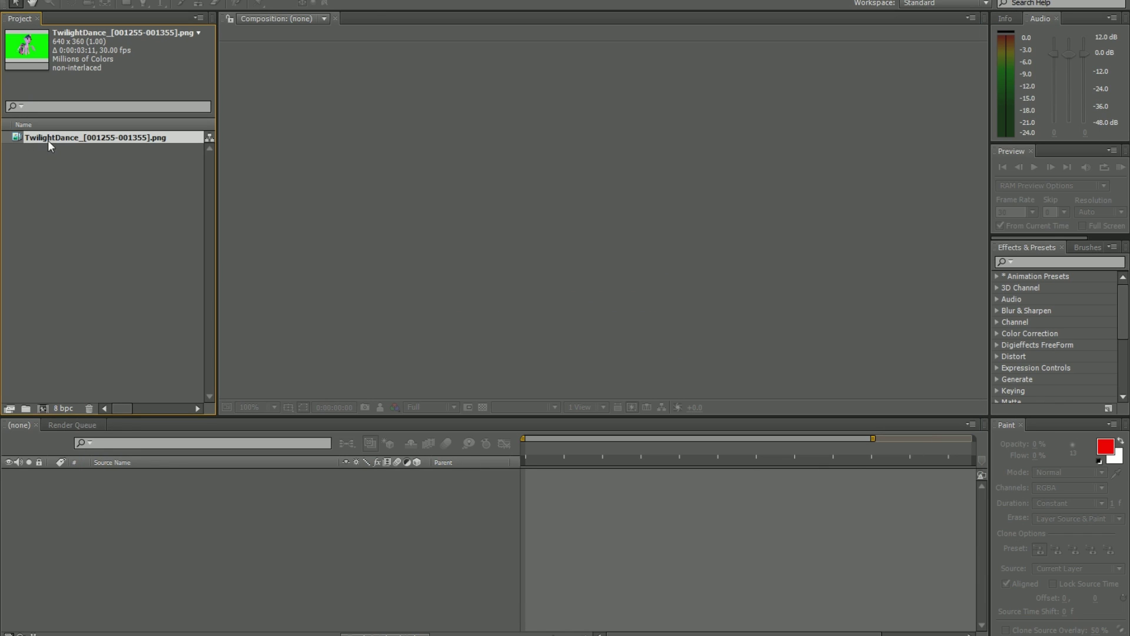
Create a composition from the imported TwilightDance sequence and play it back from near the start.
{"action": "left_click_drag", "start_coordinate": [123, 523], "coordinate": [125, 522]}
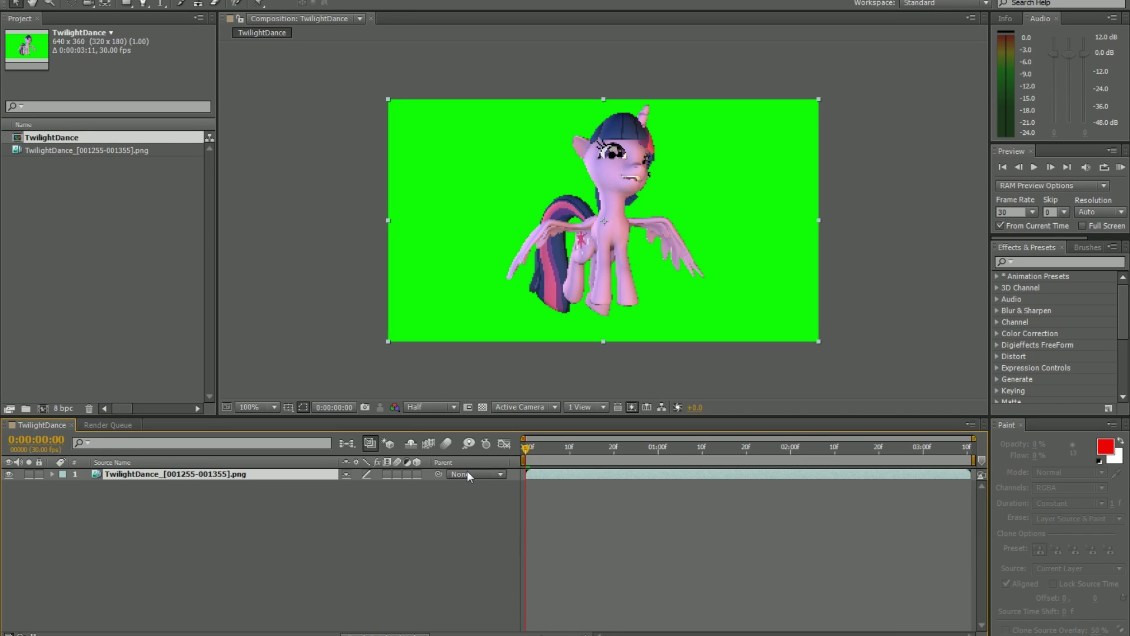
{"action": "left_click_drag", "start_coordinate": [532, 451], "coordinate": [543, 447]}
{"action": "key", "text": "space"}
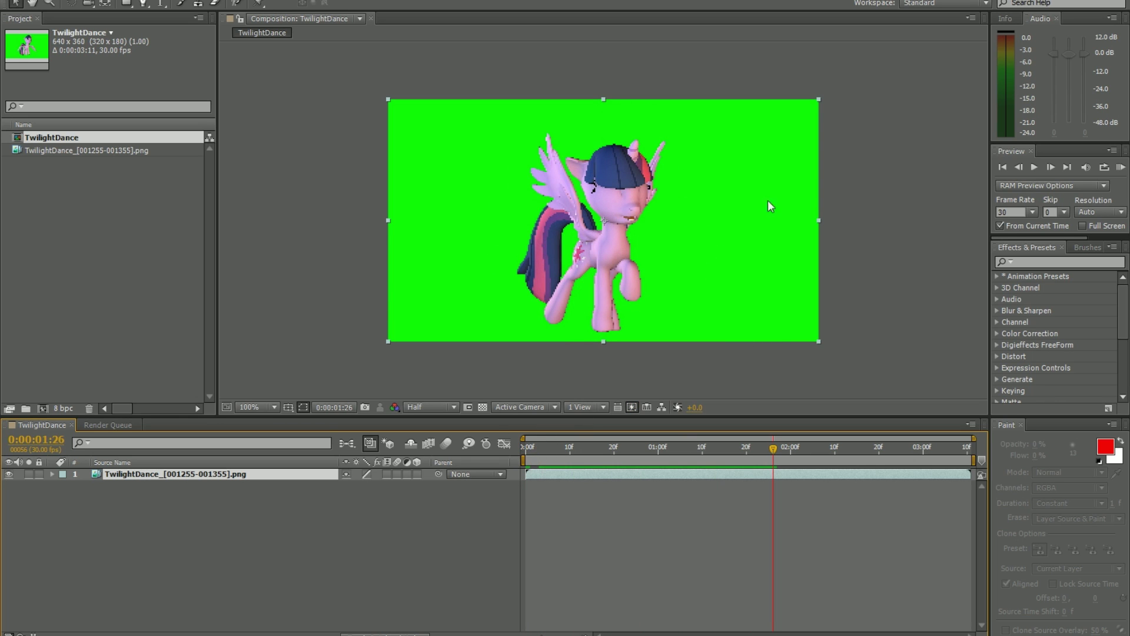
Apply the Keylight (1.2) effect to the TwilightDance layer and sample the green background as its Screen Colour.
{"action": "left_click", "coordinate": [1048, 261]}
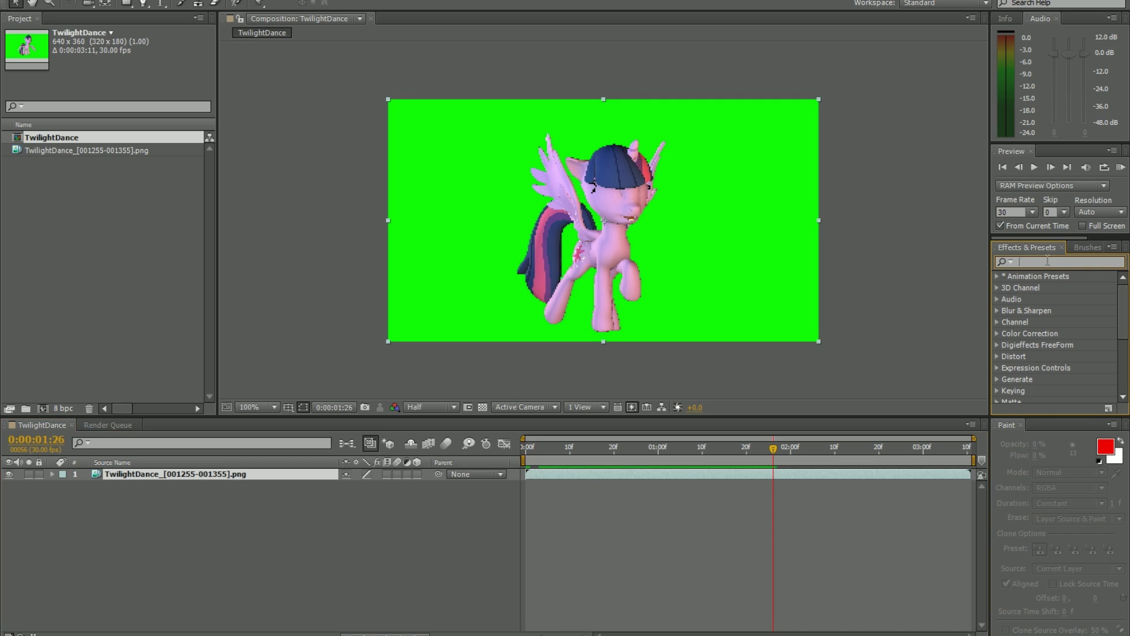
{"action": "type", "text": "keylight"}
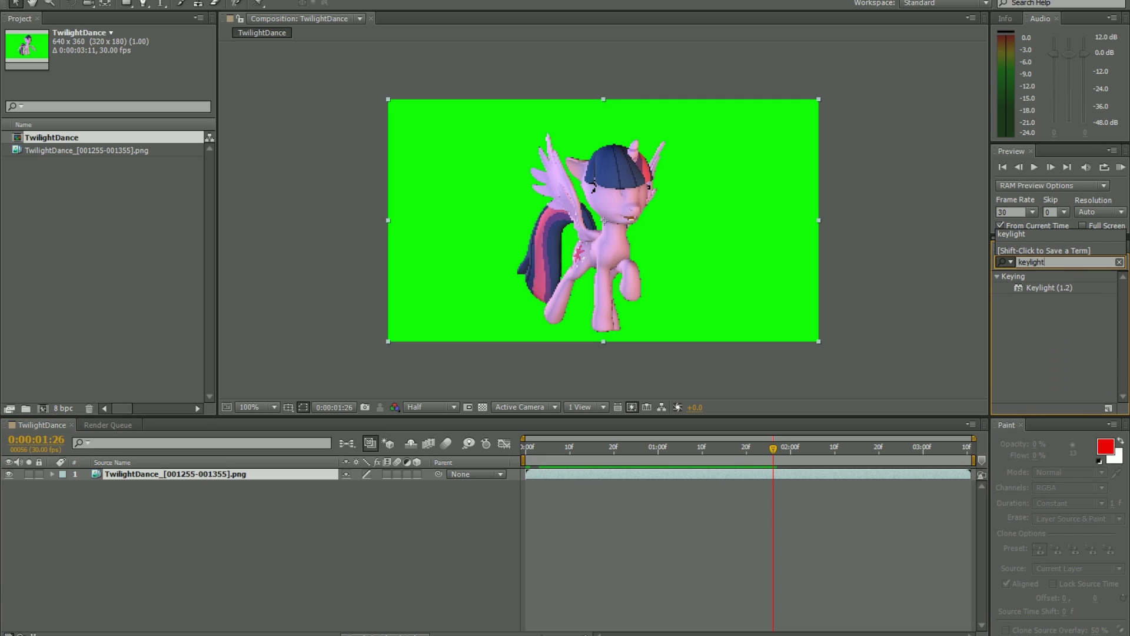
{"action": "left_click", "coordinate": [1040, 353]}
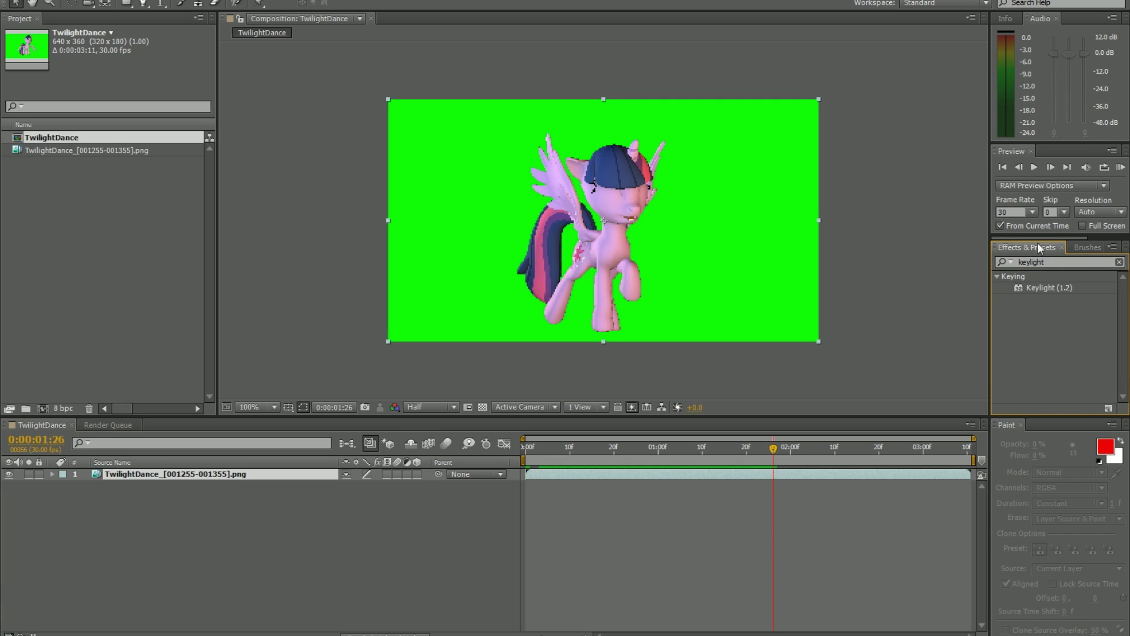
{"action": "left_click_drag", "start_coordinate": [1050, 291], "coordinate": [210, 476]}
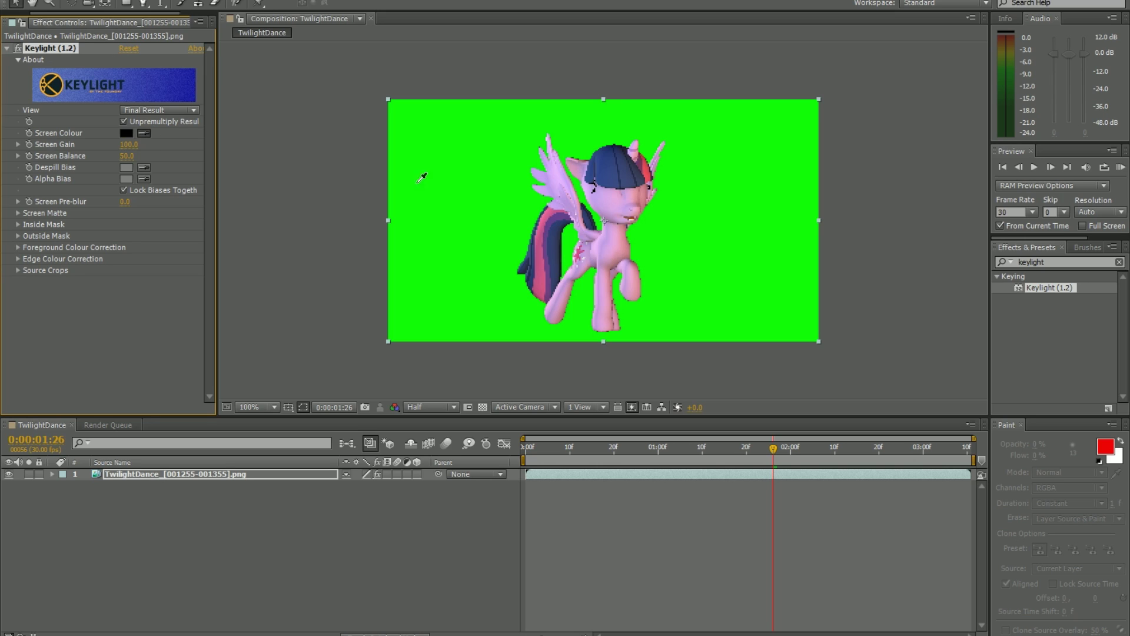
{"action": "left_click", "coordinate": [433, 145]}
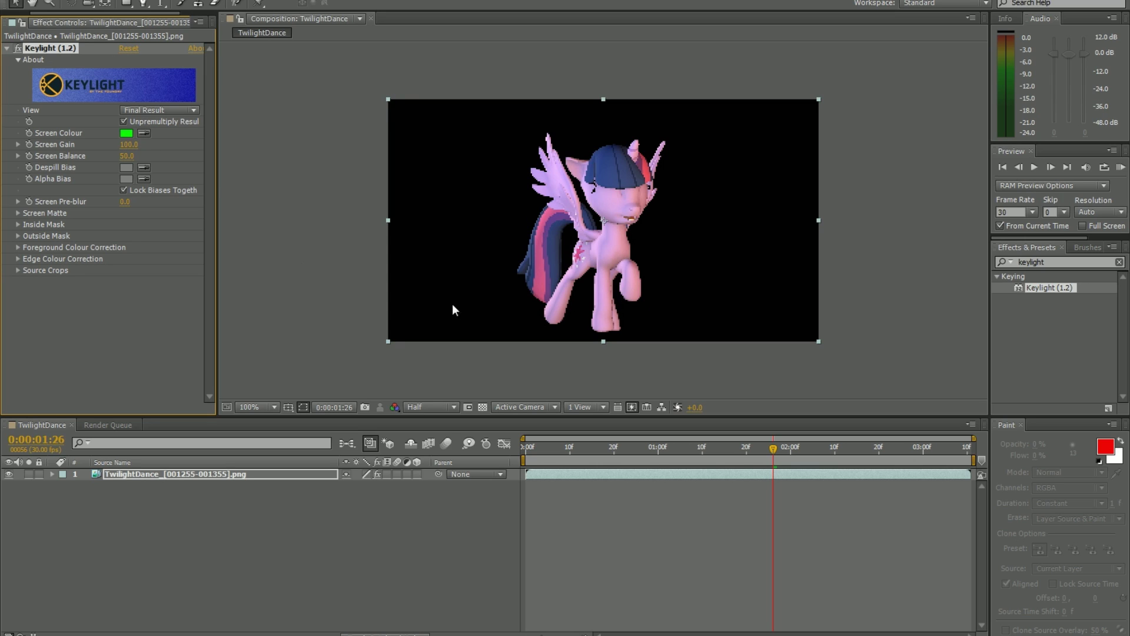
Preview the keyed animation from near the start and set Keylight's Screen Balance to 100.
{"action": "left_click", "coordinate": [530, 453]}
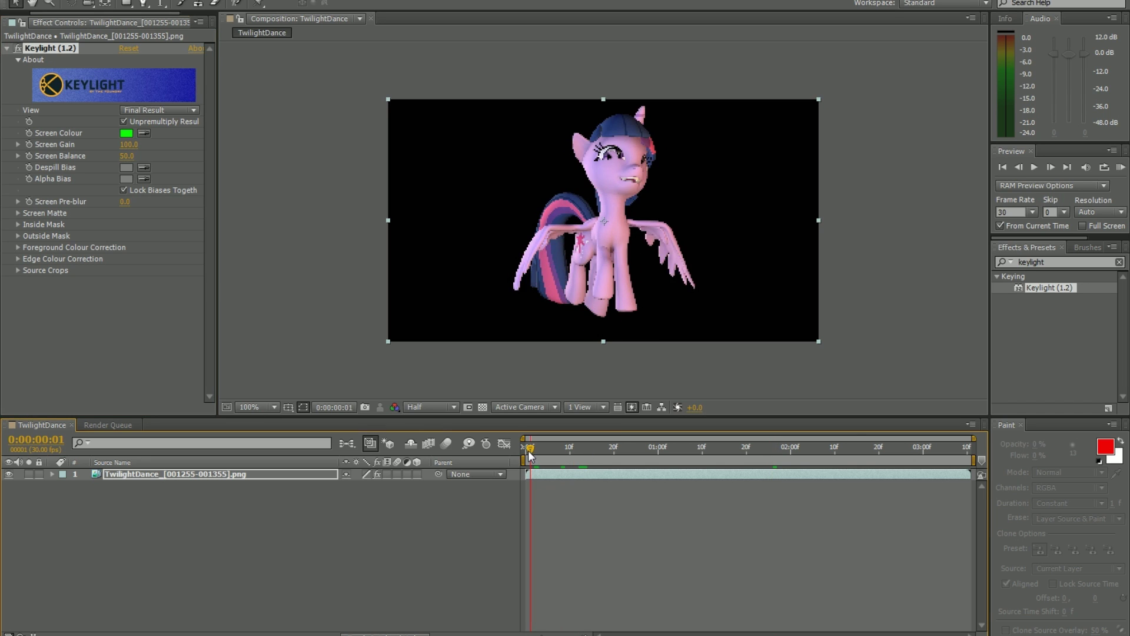
{"action": "key", "text": "KP_0"}
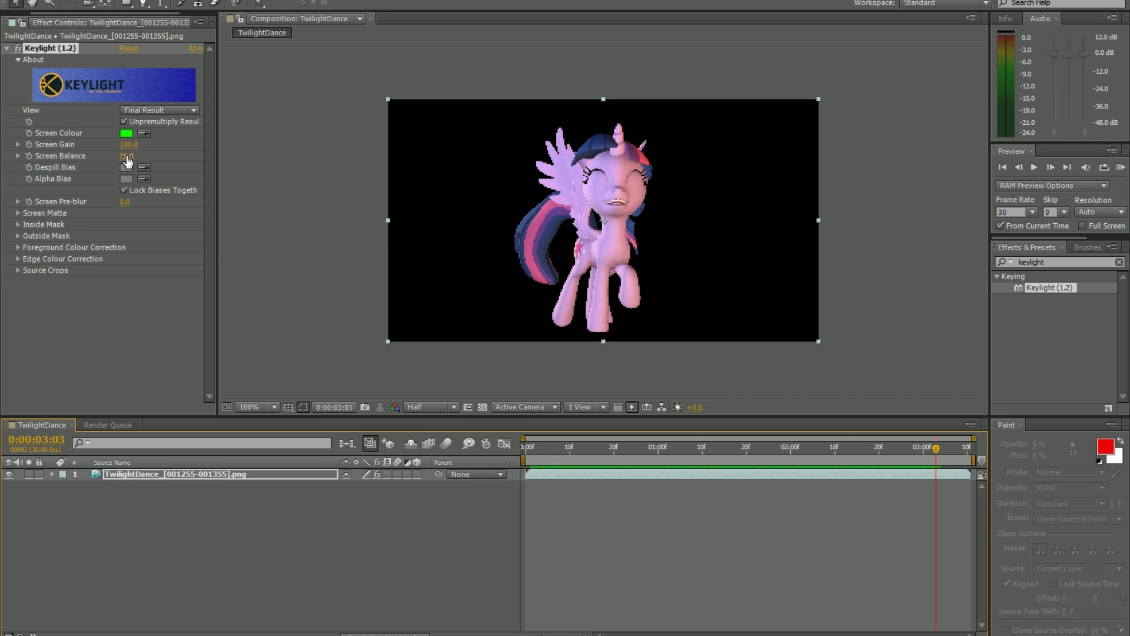
{"action": "left_click_drag", "start_coordinate": [127, 159], "coordinate": [216, 157]}
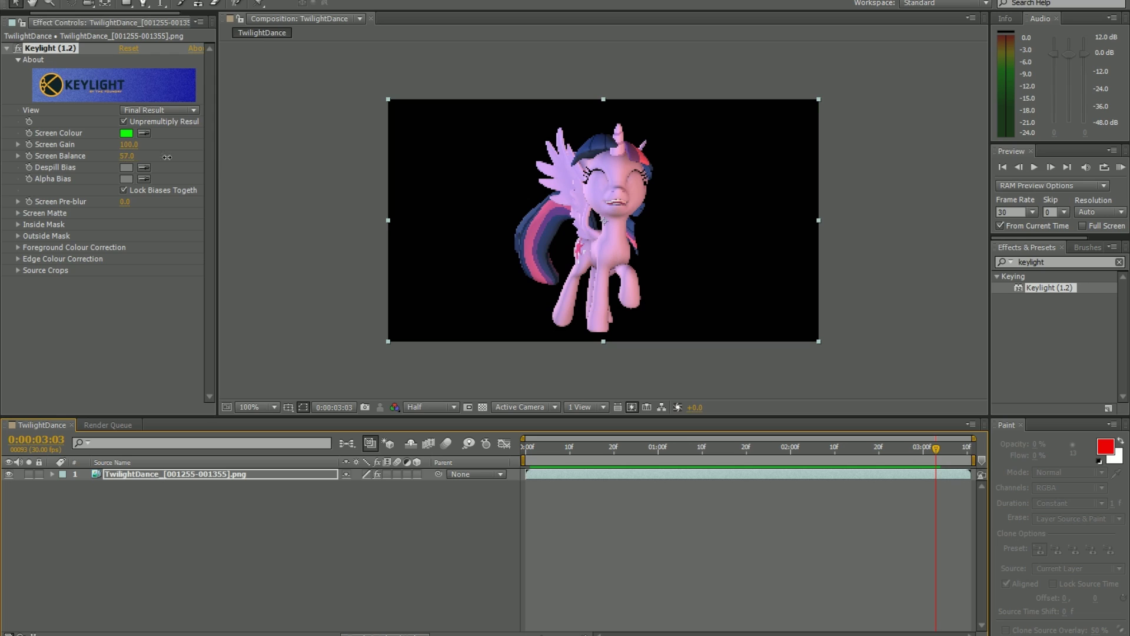
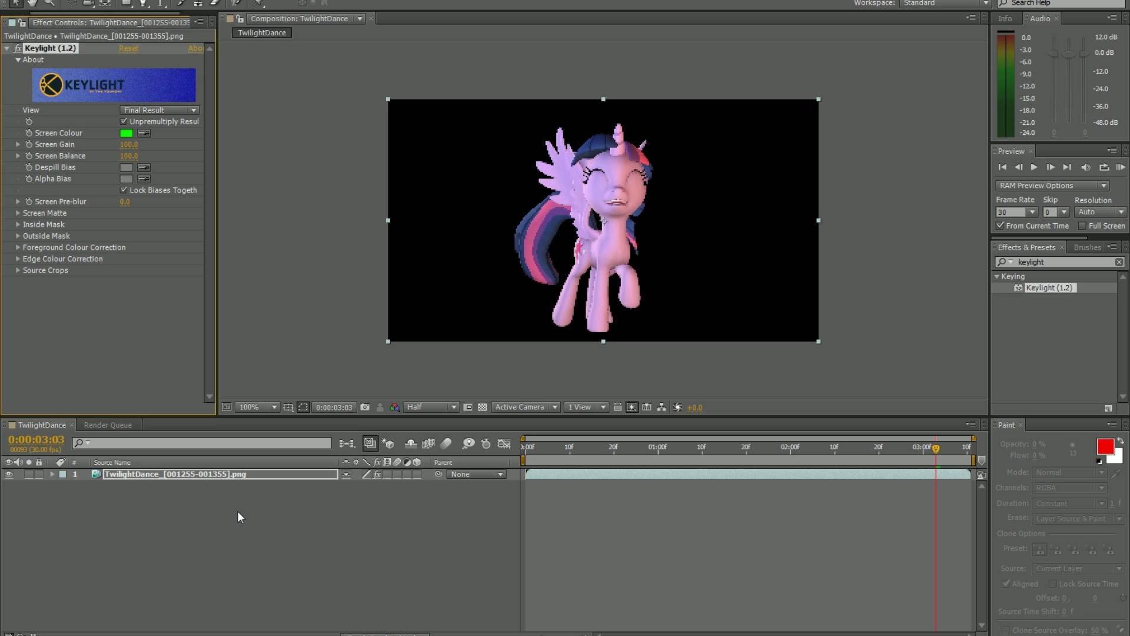
Add the TwilightDance composition to the render queue with Make Movie.
{"action": "key", "text": "alt+e"}
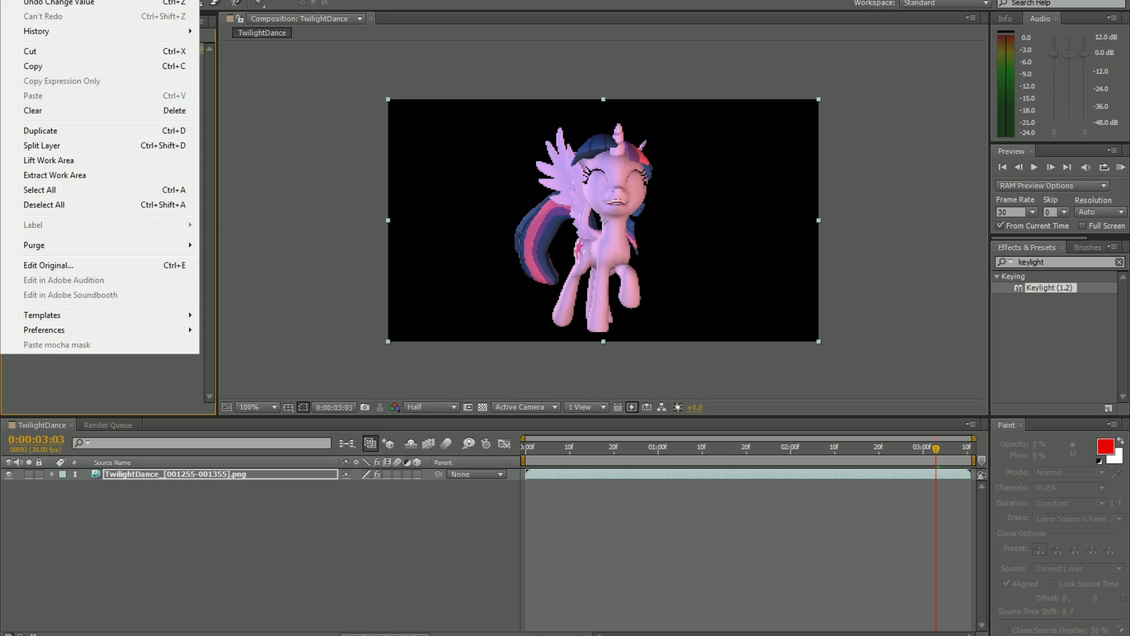
{"action": "key", "text": "Right"}
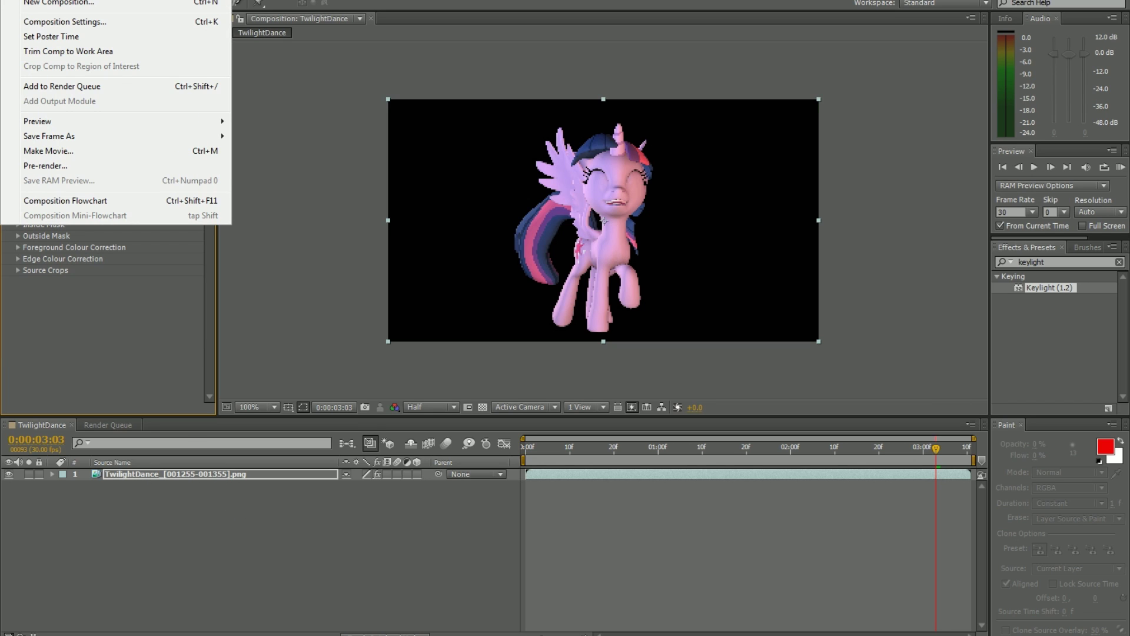
{"action": "left_click", "coordinate": [70, 152]}
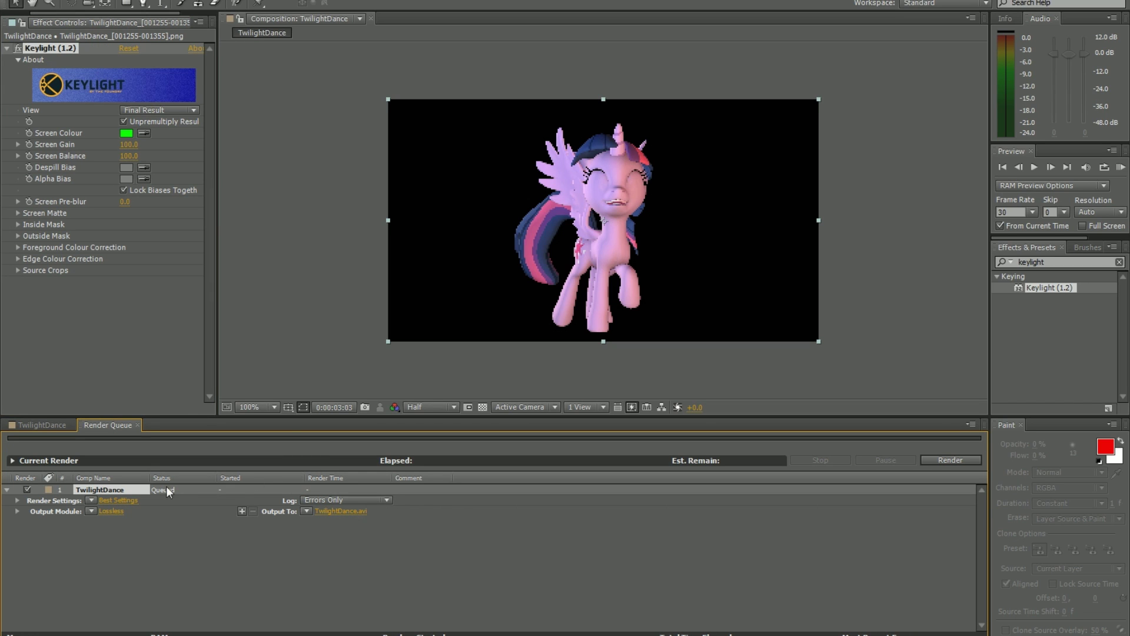
Set the render's output module to the PNG Sequence format with RGB + Alpha channels and accept the settings.
{"action": "left_click", "coordinate": [111, 515]}
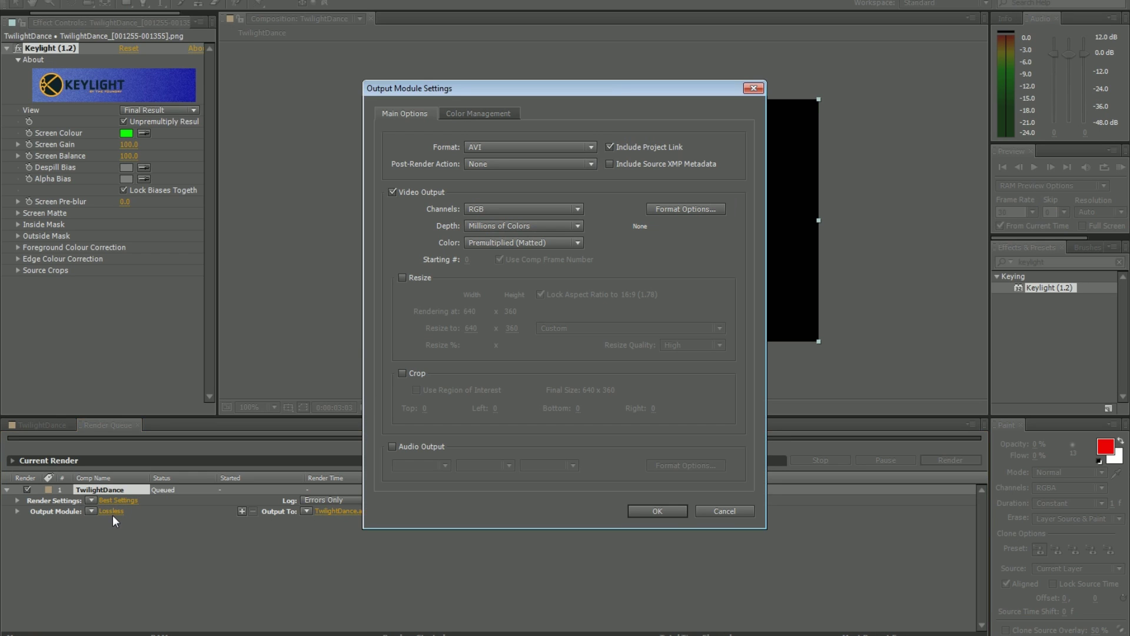
{"action": "left_click", "coordinate": [485, 149]}
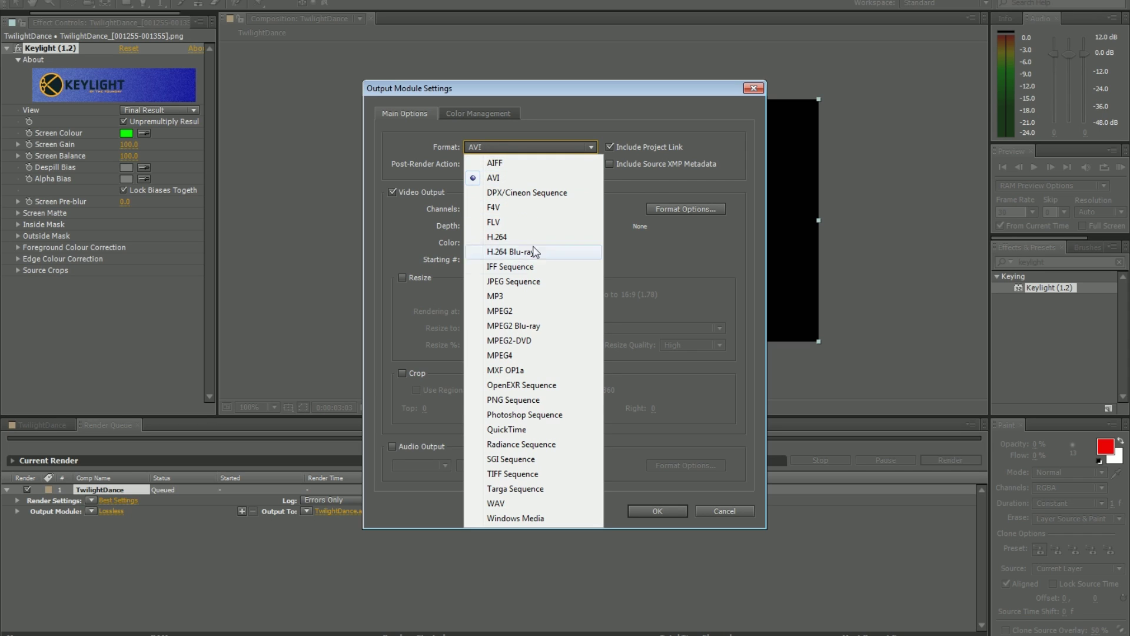
{"action": "left_click", "coordinate": [515, 400]}
{"action": "left_click", "coordinate": [515, 206]}
{"action": "left_click", "coordinate": [507, 256]}
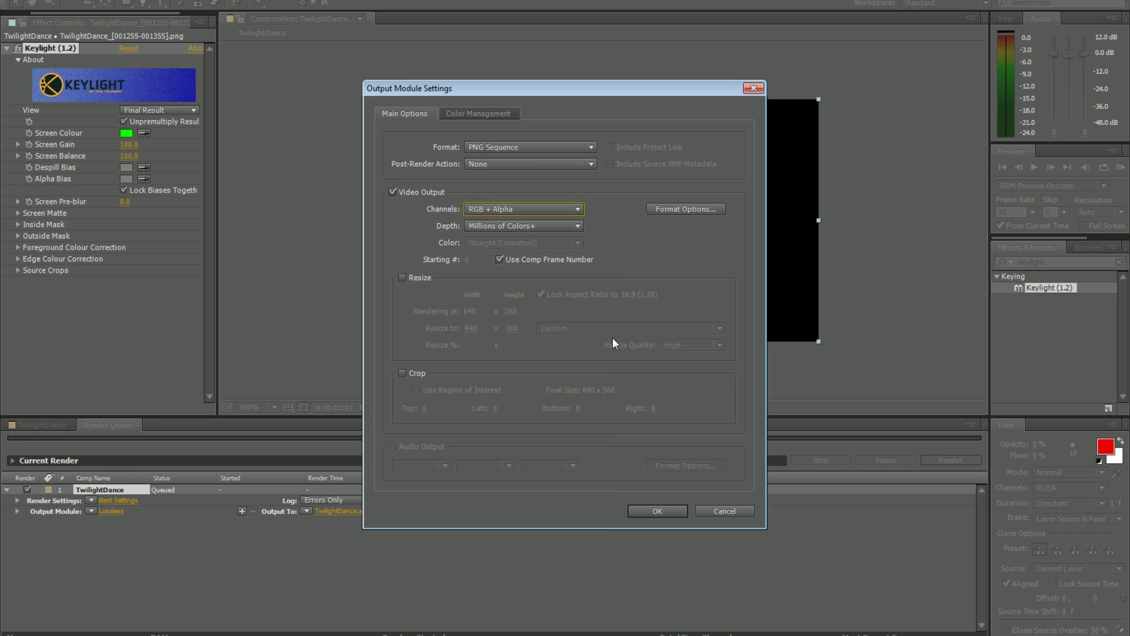
{"action": "left_click", "coordinate": [658, 511]}
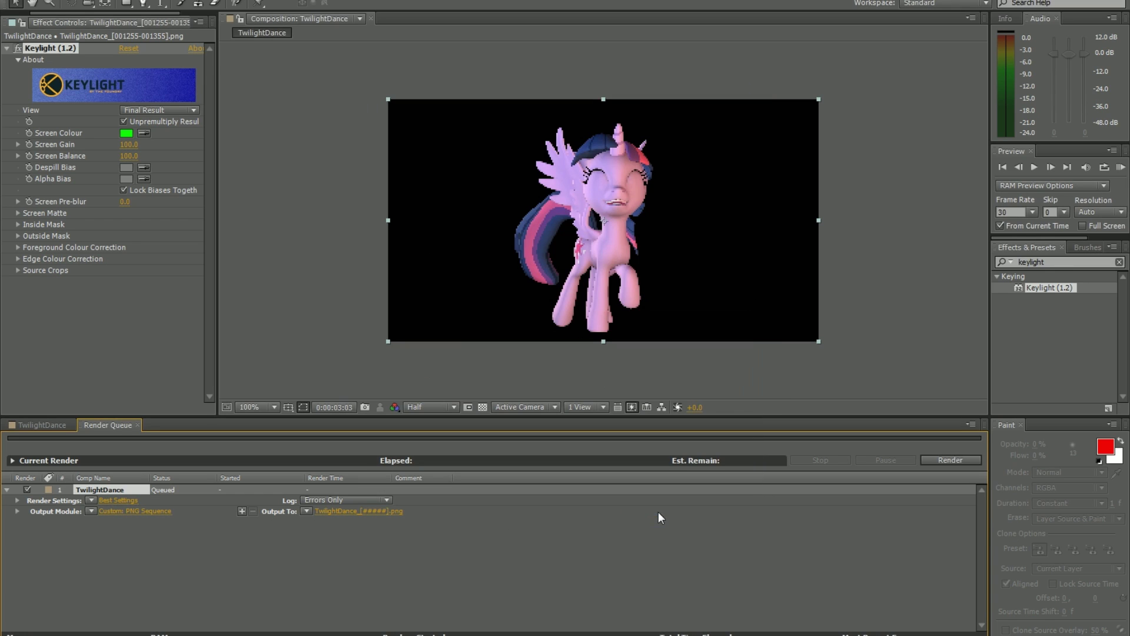
Point the render output to a new TwiDance3 folder inside Videos, keeping the file name TwilightDance_[#####].png, and start the render.
{"action": "left_click", "coordinate": [16, 511]}
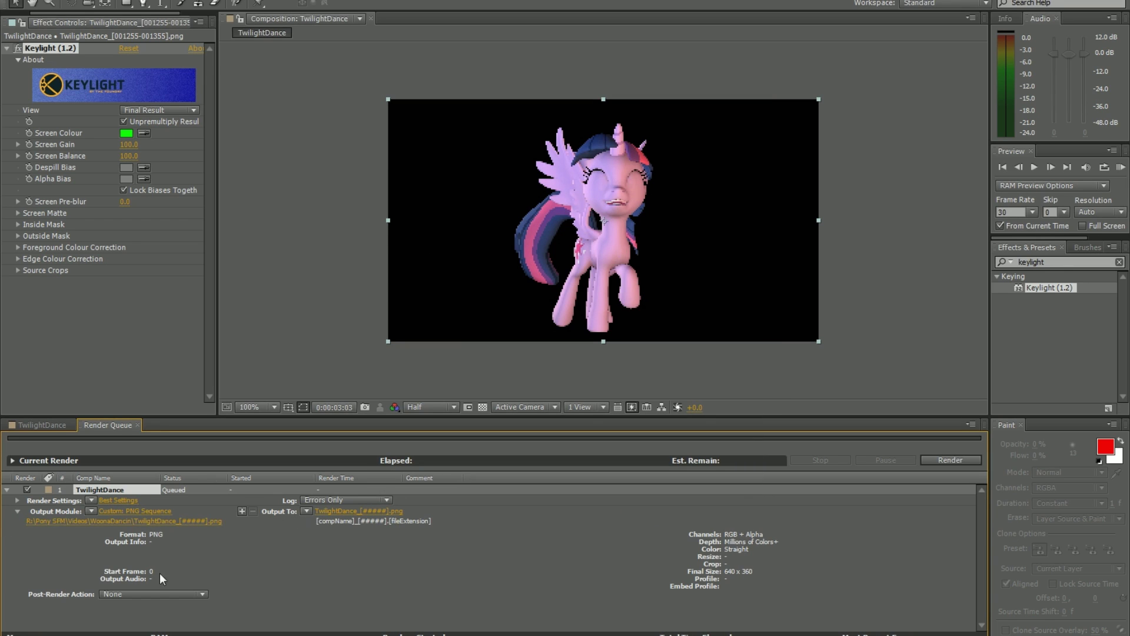
{"action": "left_click", "coordinate": [338, 510]}
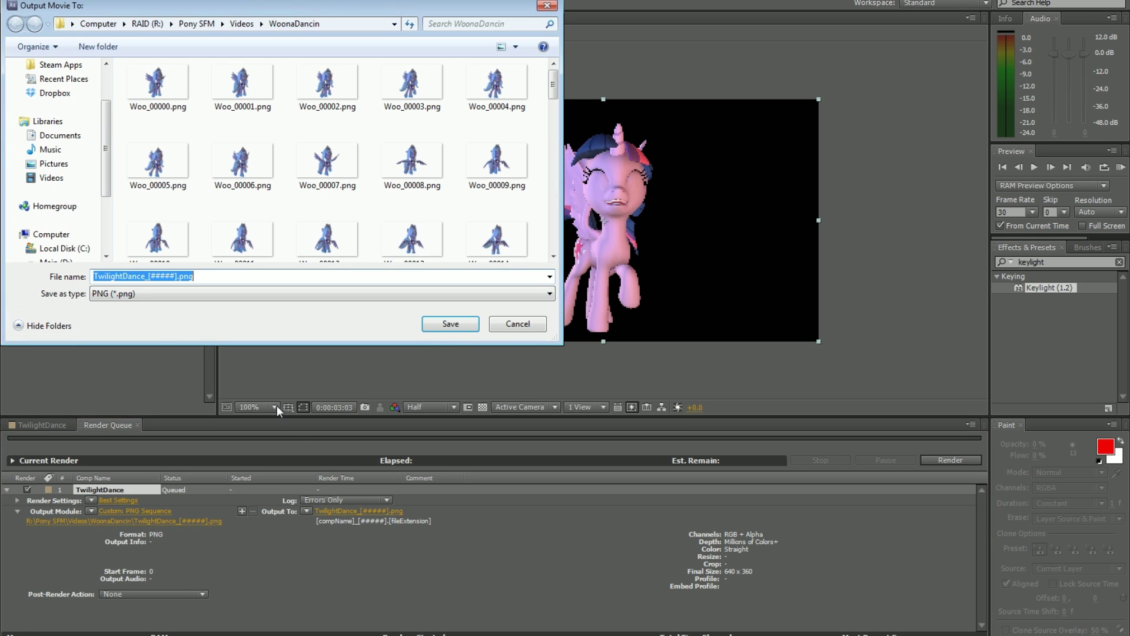
{"action": "left_click", "coordinate": [249, 26]}
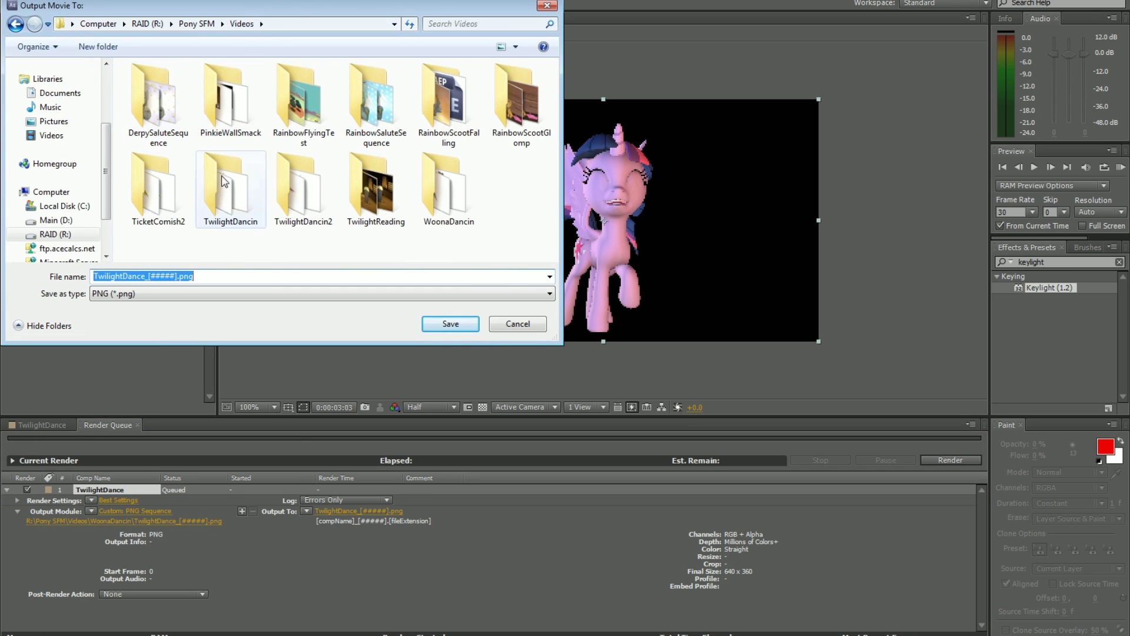
{"action": "left_click", "coordinate": [100, 50]}
{"action": "type", "text": "Twi"}
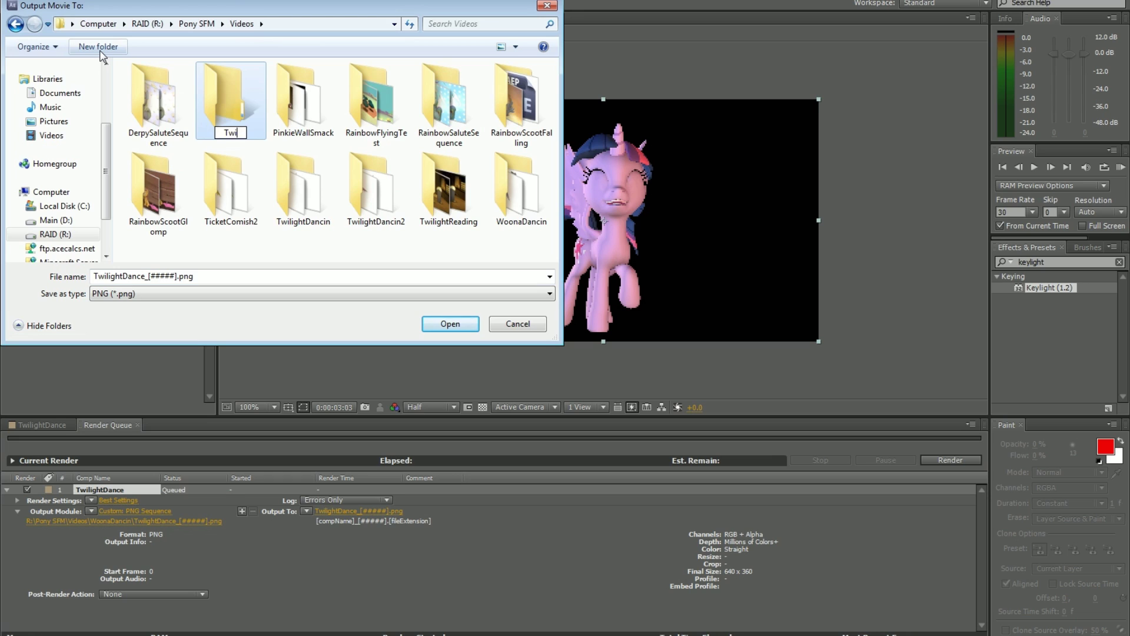
{"action": "type", "text": "Dance3"}
{"action": "key", "text": "Return"}
{"action": "double_click", "coordinate": [259, 190]}
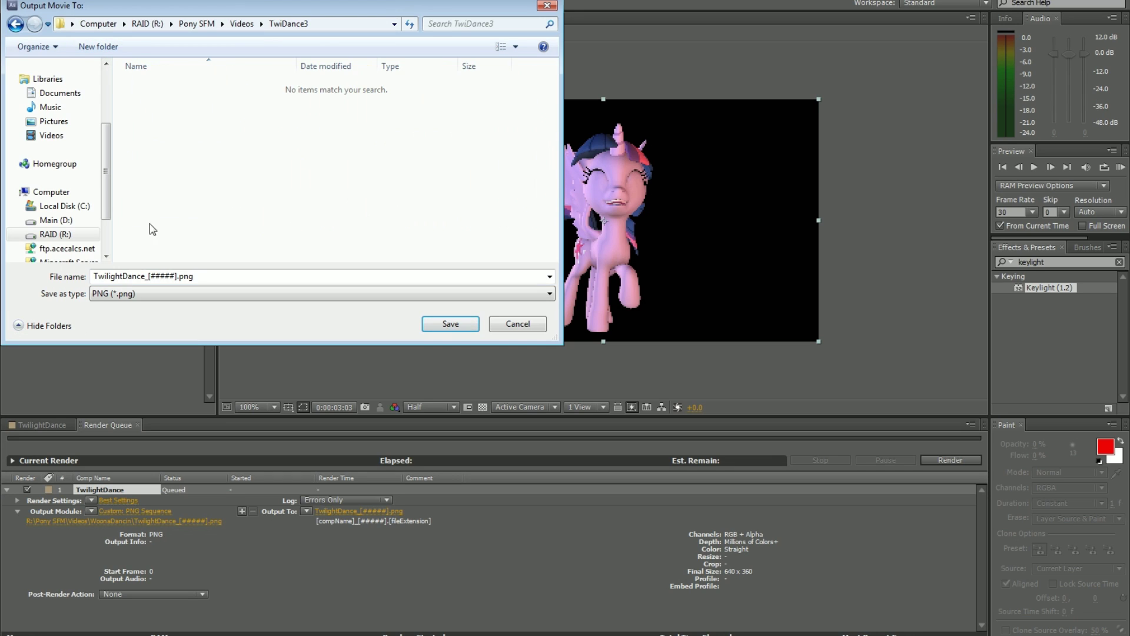
{"action": "left_click", "coordinate": [190, 274]}
{"action": "left_click", "coordinate": [444, 325]}
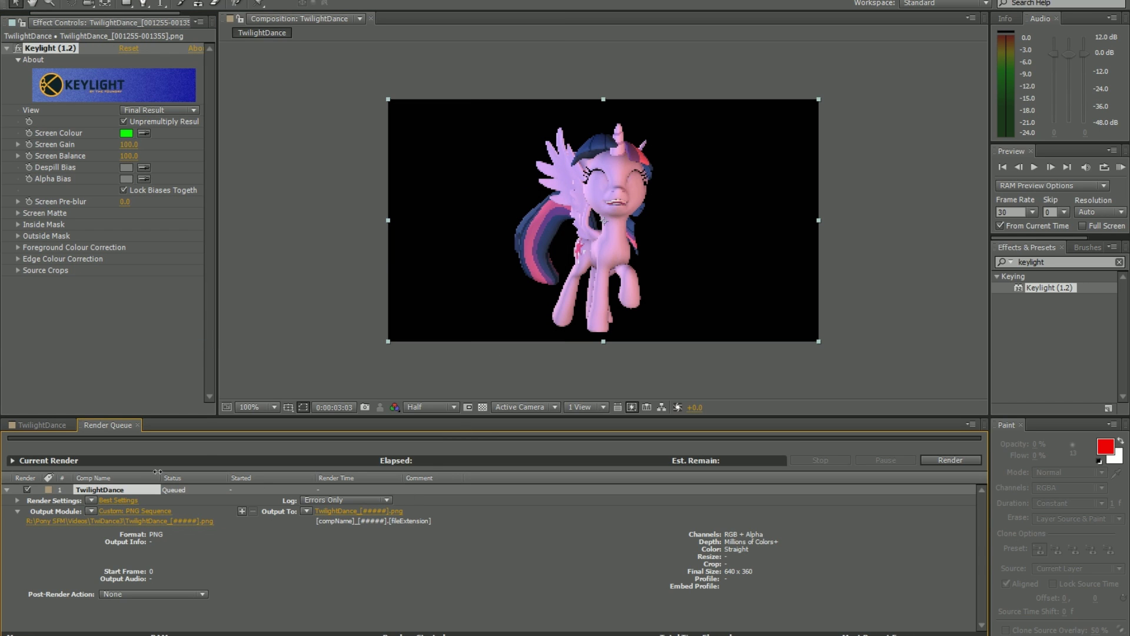
{"action": "left_click", "coordinate": [932, 460]}
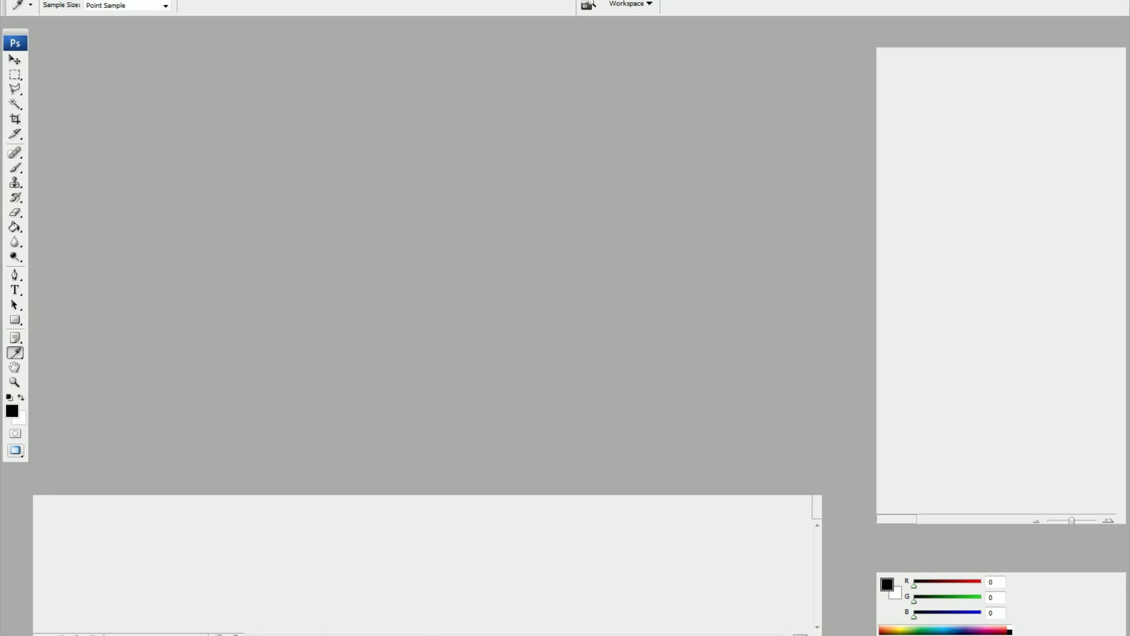
In Photoshop, open TwilightDance_00000.png from the TwiDance3 folder as an image sequence at 30 fps.
{"action": "key", "text": "alt+f"}
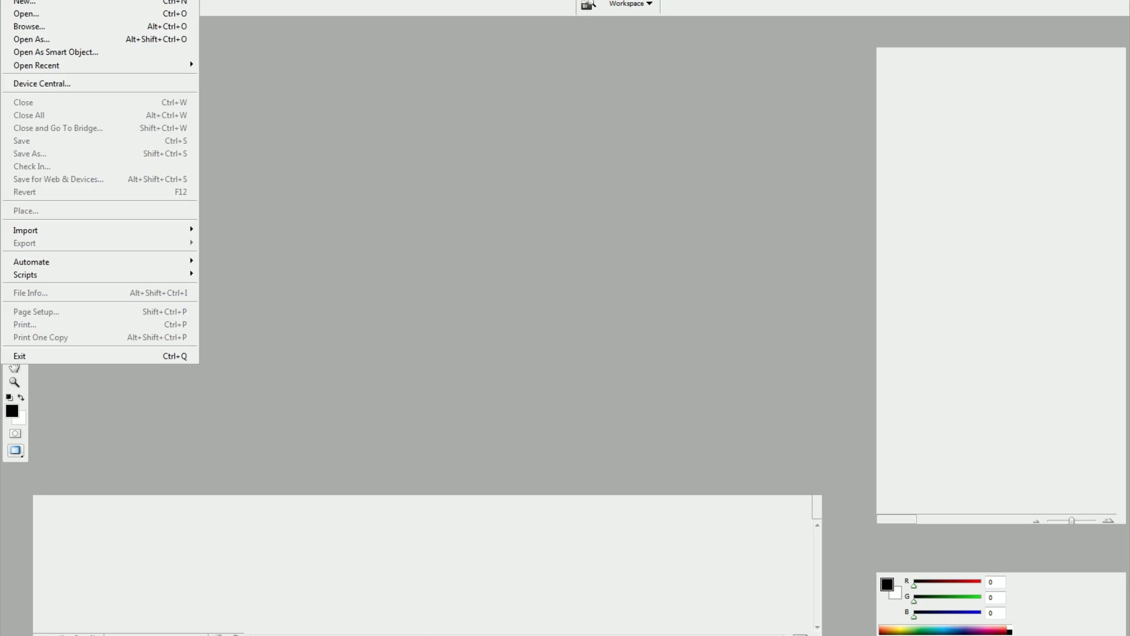
{"action": "left_click", "coordinate": [23, 9]}
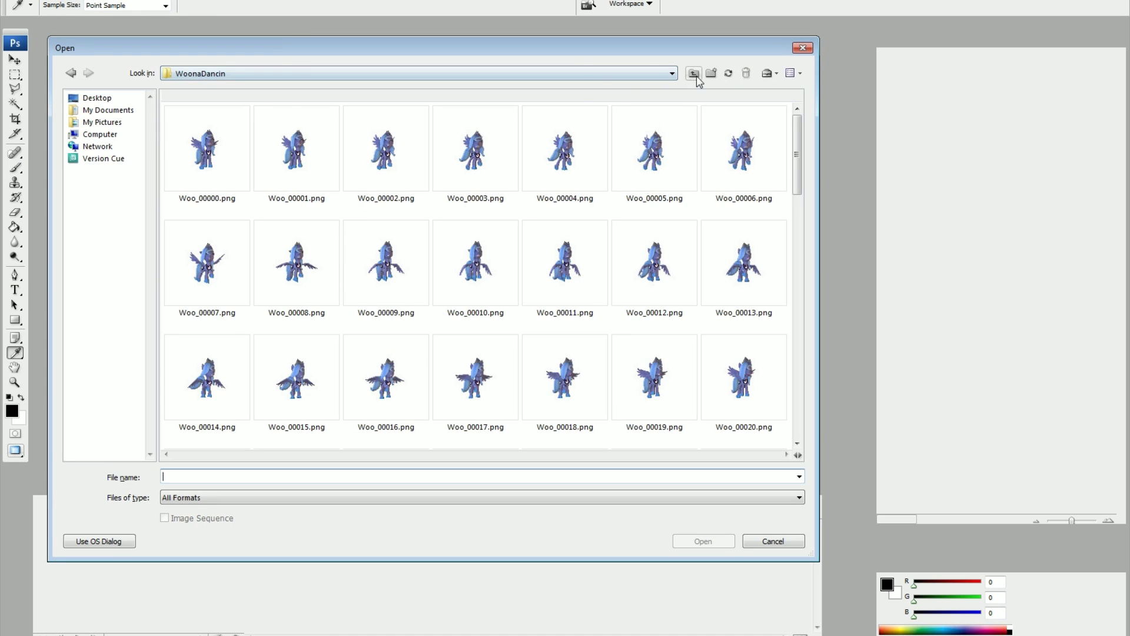
{"action": "left_click", "coordinate": [693, 73]}
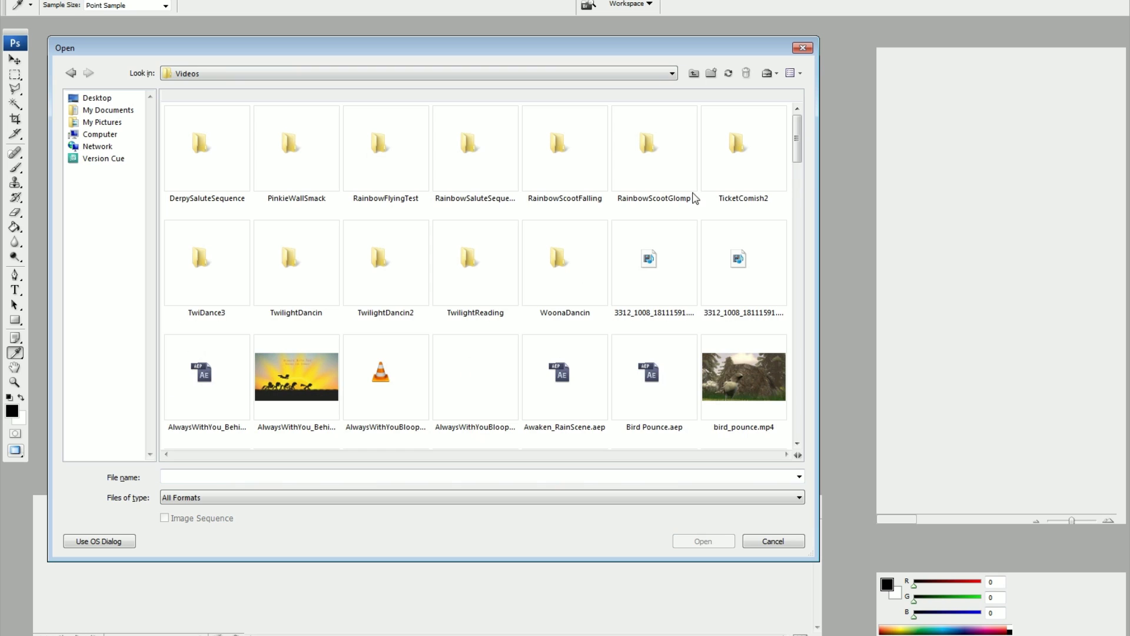
{"action": "double_click", "coordinate": [227, 277]}
{"action": "left_click", "coordinate": [198, 156]}
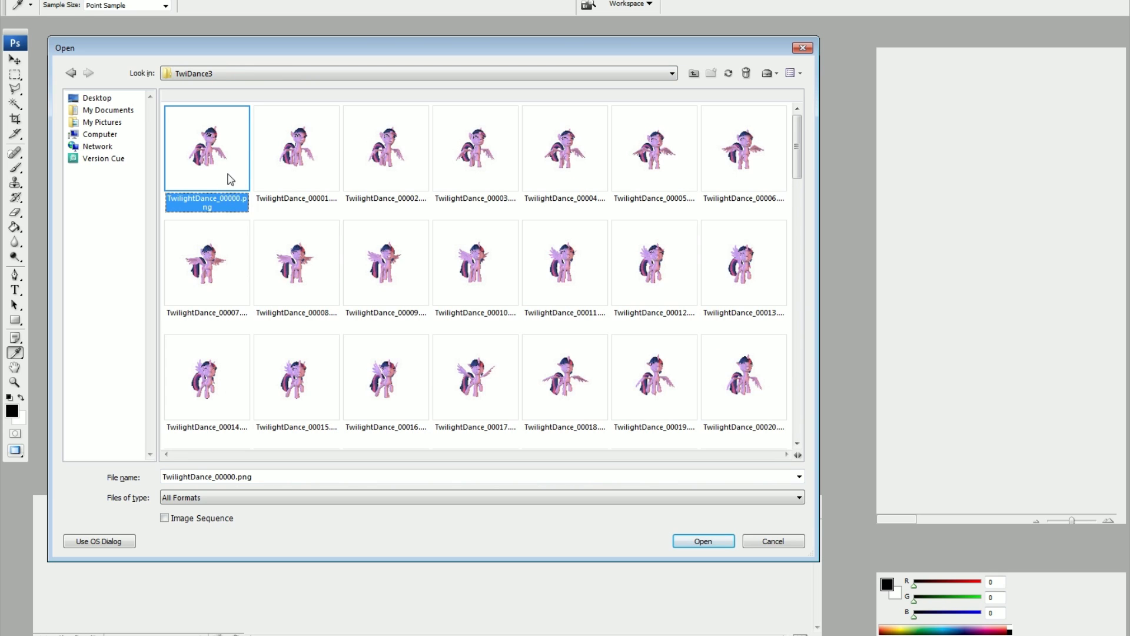
{"action": "left_click", "coordinate": [178, 522]}
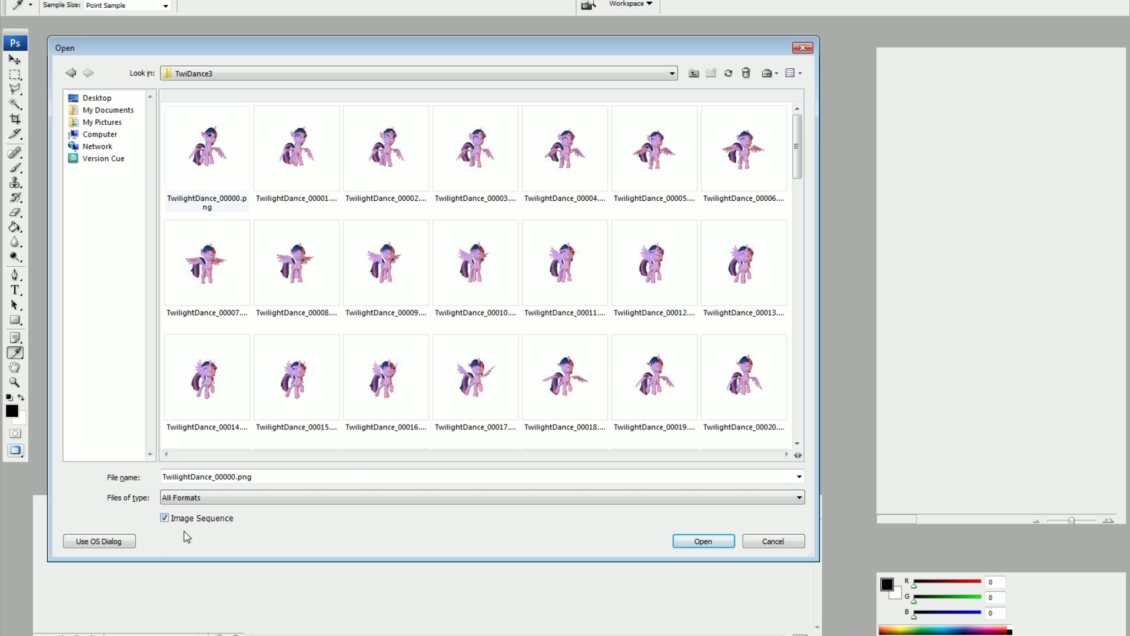
{"action": "left_click", "coordinate": [706, 540]}
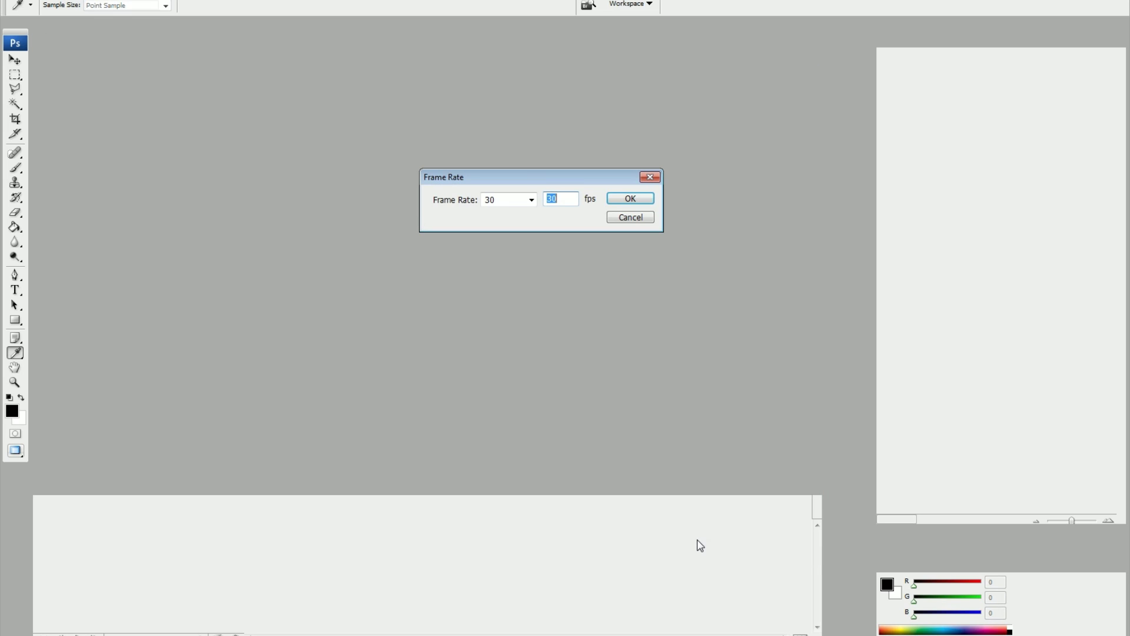
{"action": "left_click", "coordinate": [623, 202]}
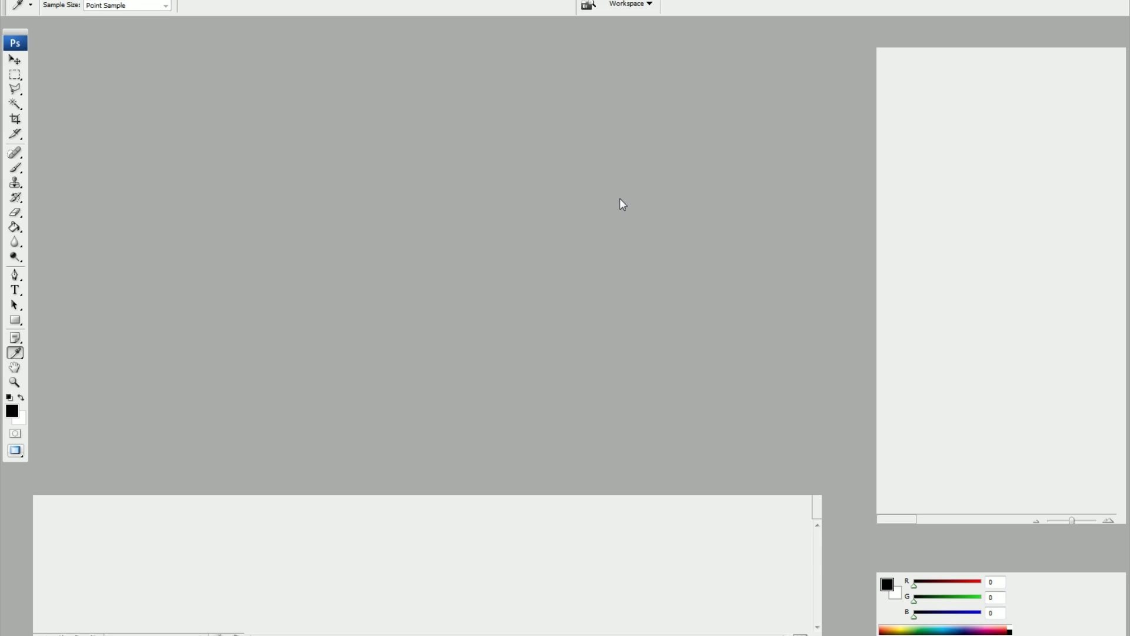
Preview the animation and trim its timeline work area to run from 10f to 03:00f.
{"action": "key", "text": "space"}
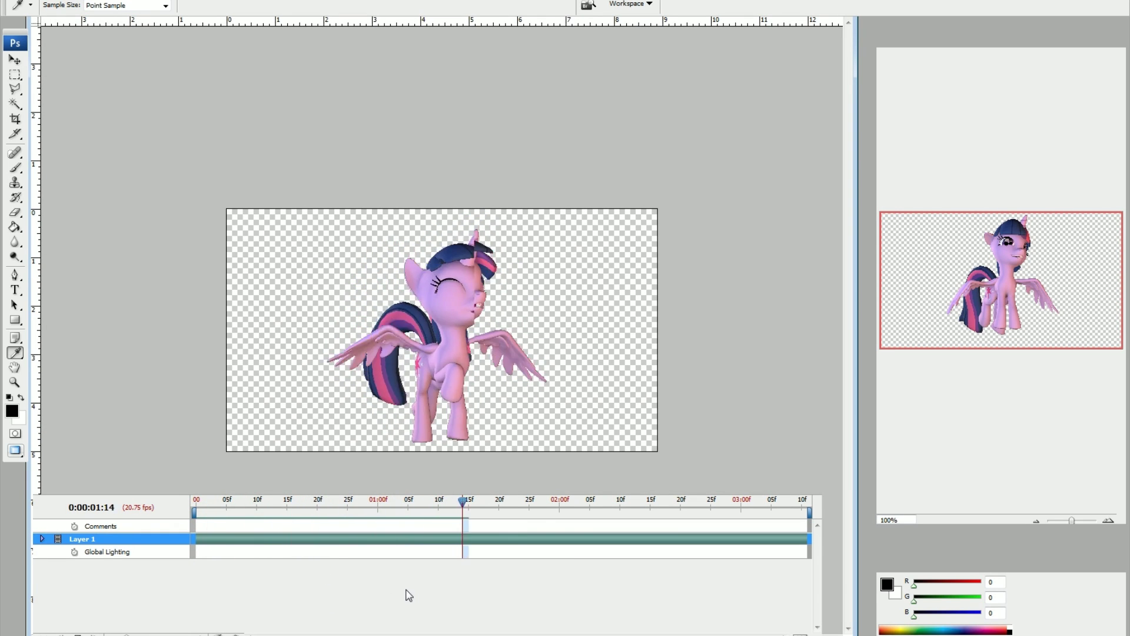
{"action": "key", "text": "space"}
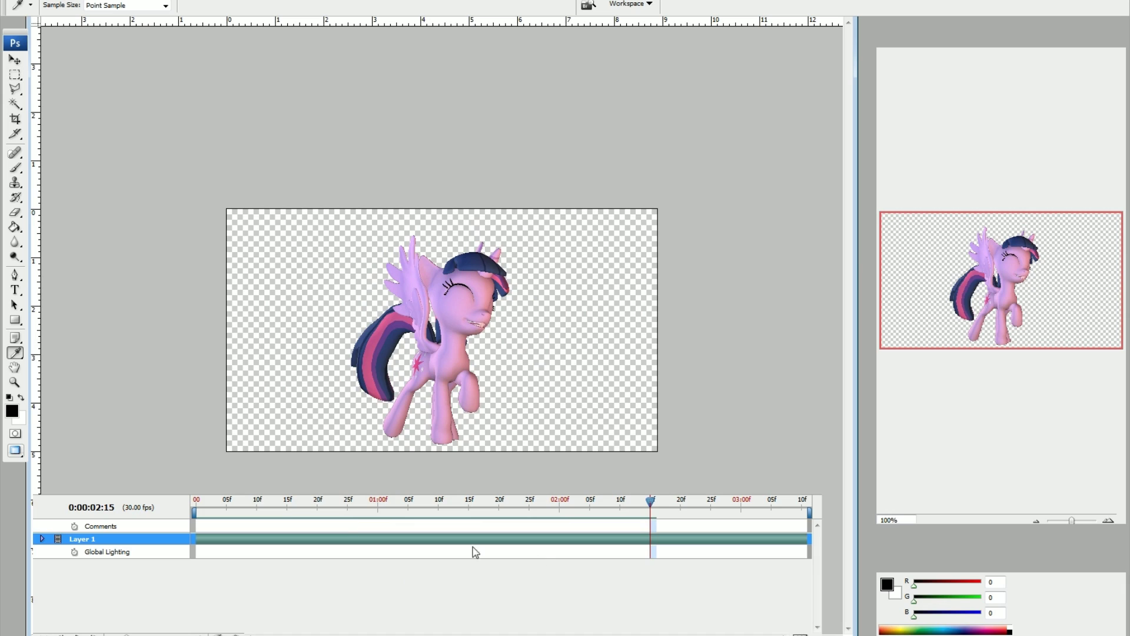
{"action": "left_click_drag", "start_coordinate": [195, 517], "coordinate": [259, 522]}
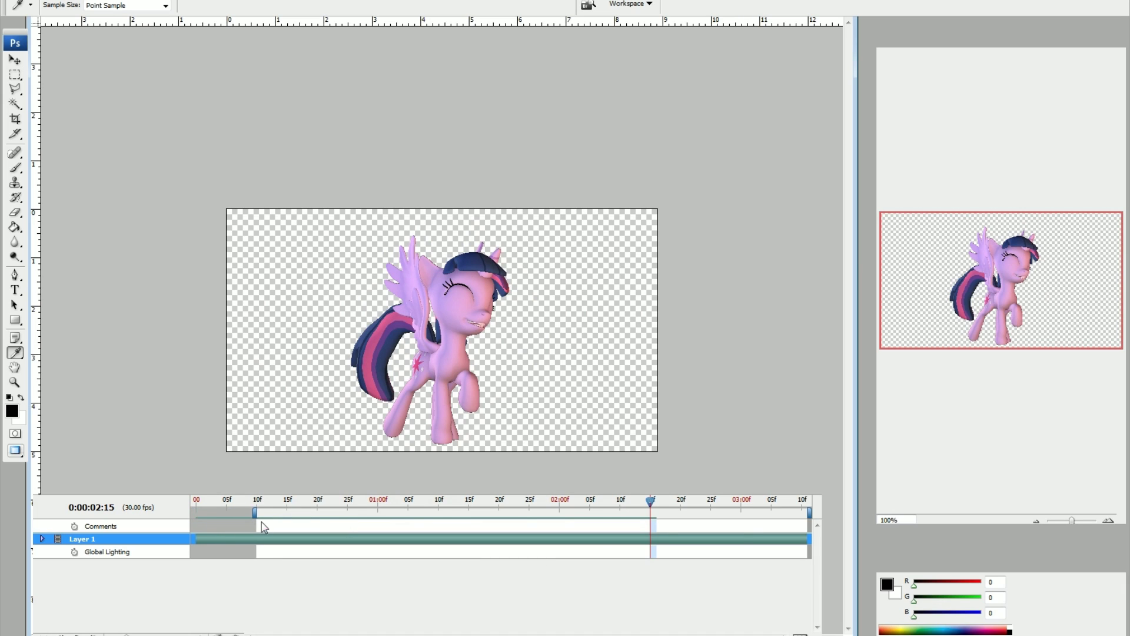
{"action": "left_click_drag", "start_coordinate": [810, 512], "coordinate": [743, 518]}
{"action": "key", "text": "space"}
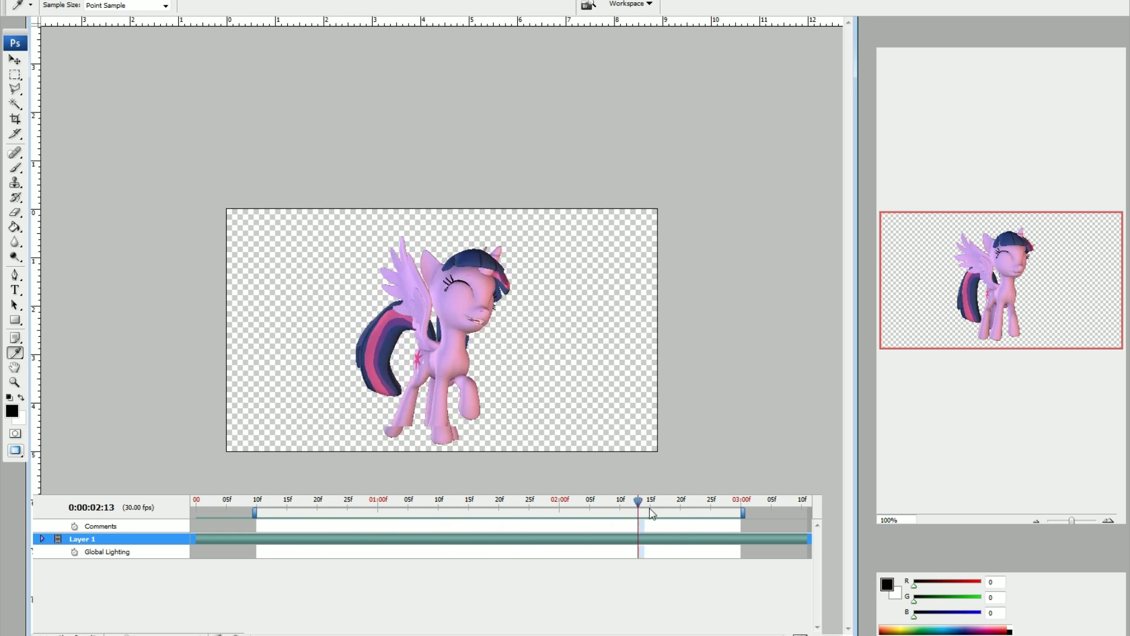
{"action": "key", "text": "space"}
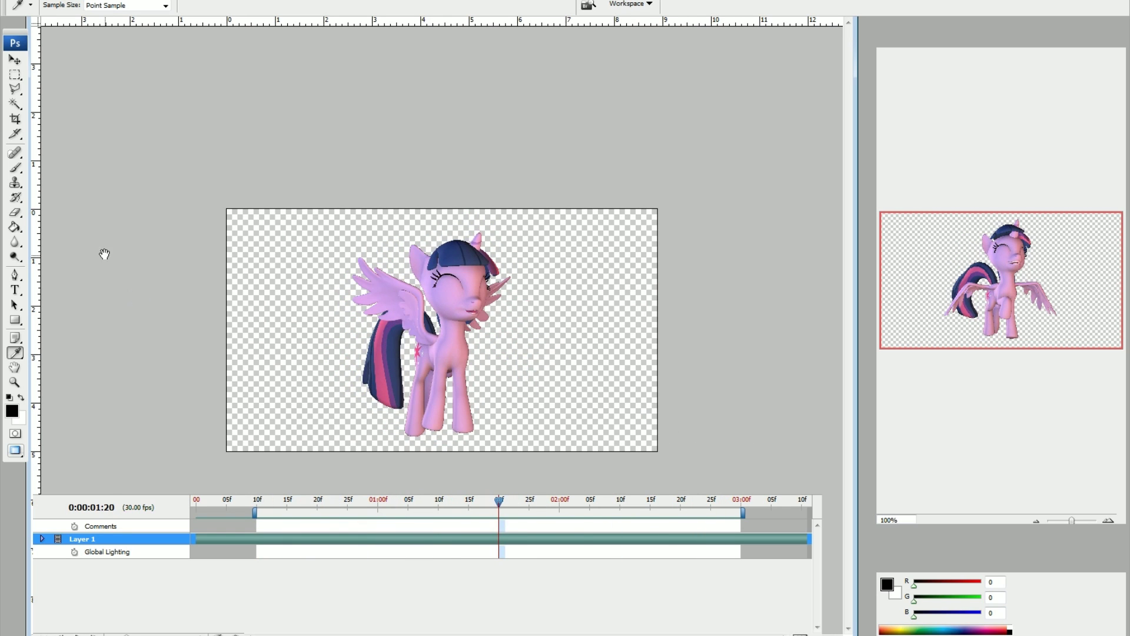
Open Save for Web & Devices for the animation, set the GIF's looping to Forever and preview the playback.
{"action": "key", "text": "alt+f"}
{"action": "left_click", "coordinate": [55, 177]}
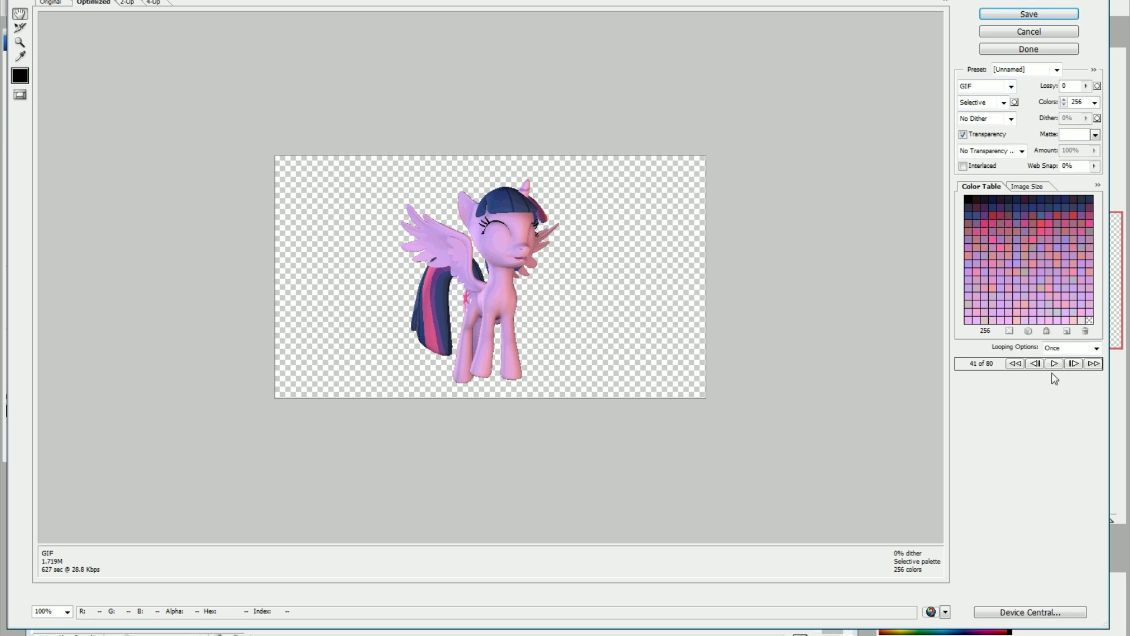
{"action": "left_click", "coordinate": [1069, 348]}
{"action": "left_click", "coordinate": [1066, 357]}
{"action": "key", "text": "Down"}
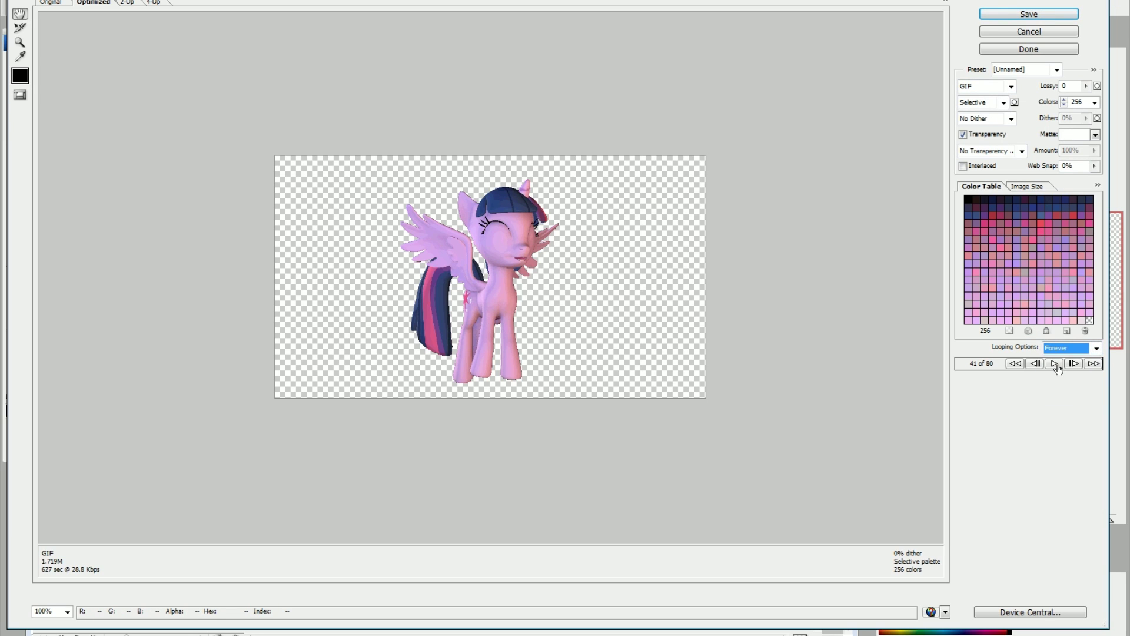
{"action": "left_click", "coordinate": [1056, 364]}
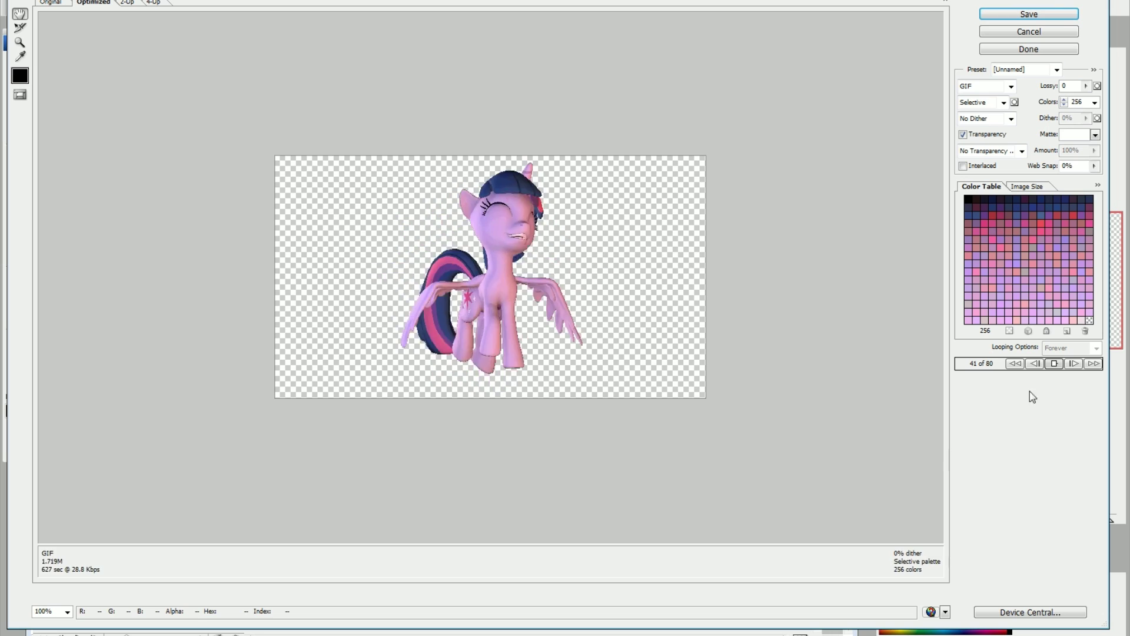
{"action": "left_click", "coordinate": [1060, 368]}
Try a 100-pixel width for the exported GIF with constrained proportions and restore its size to 100 percent.
{"action": "left_click", "coordinate": [1028, 187]}
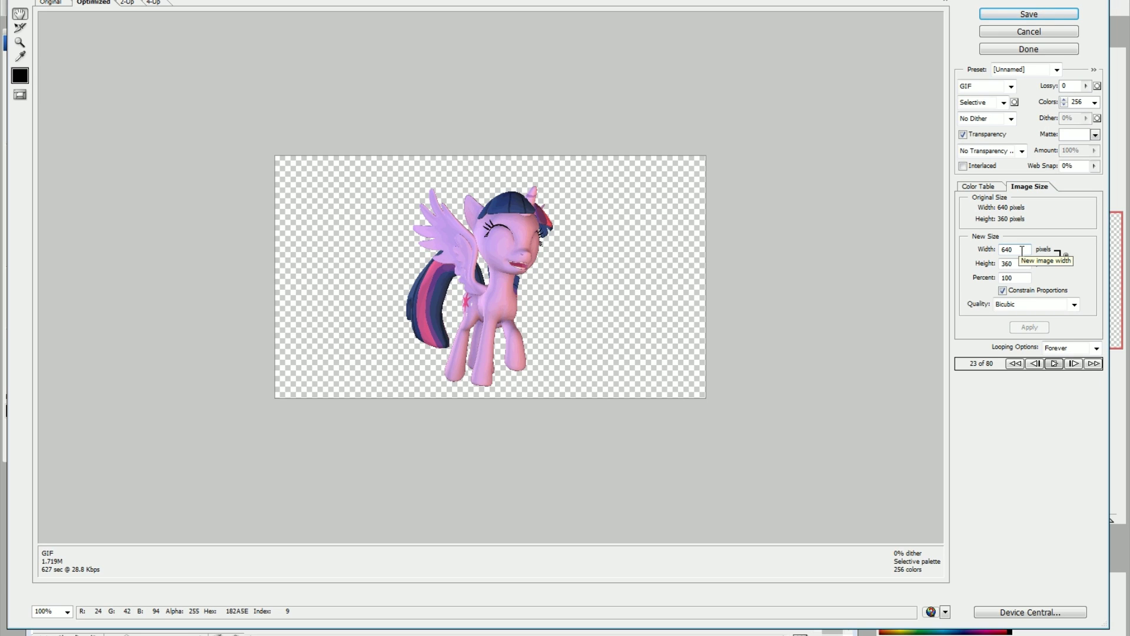
{"action": "double_click", "coordinate": [1022, 251]}
{"action": "type", "text": "100"}
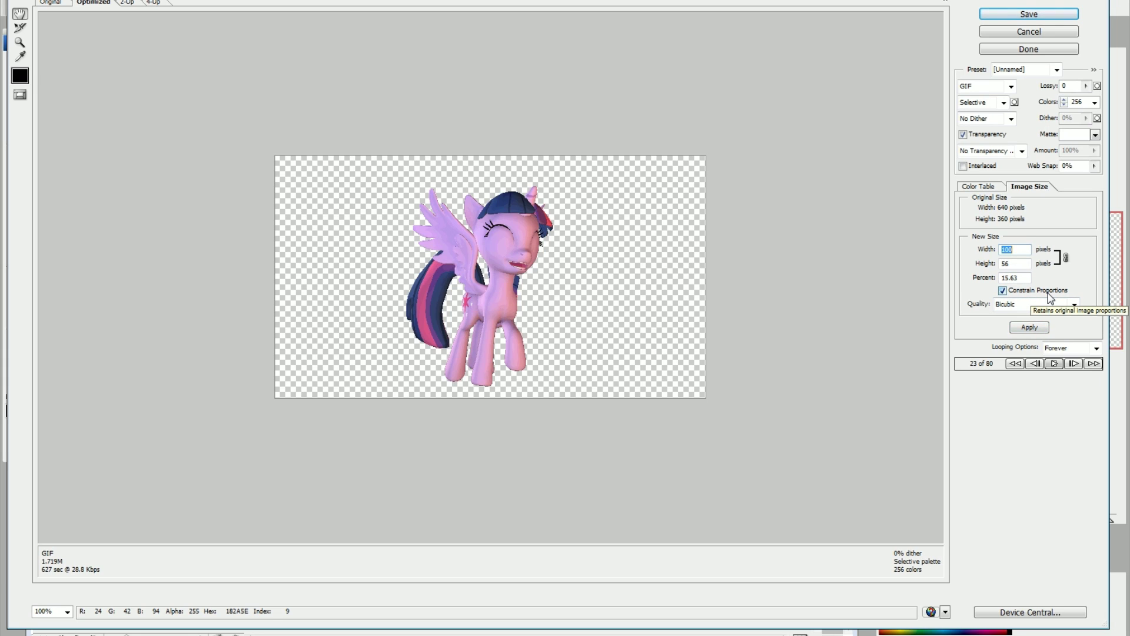
{"action": "double_click", "coordinate": [1014, 278]}
{"action": "type", "text": "100"}
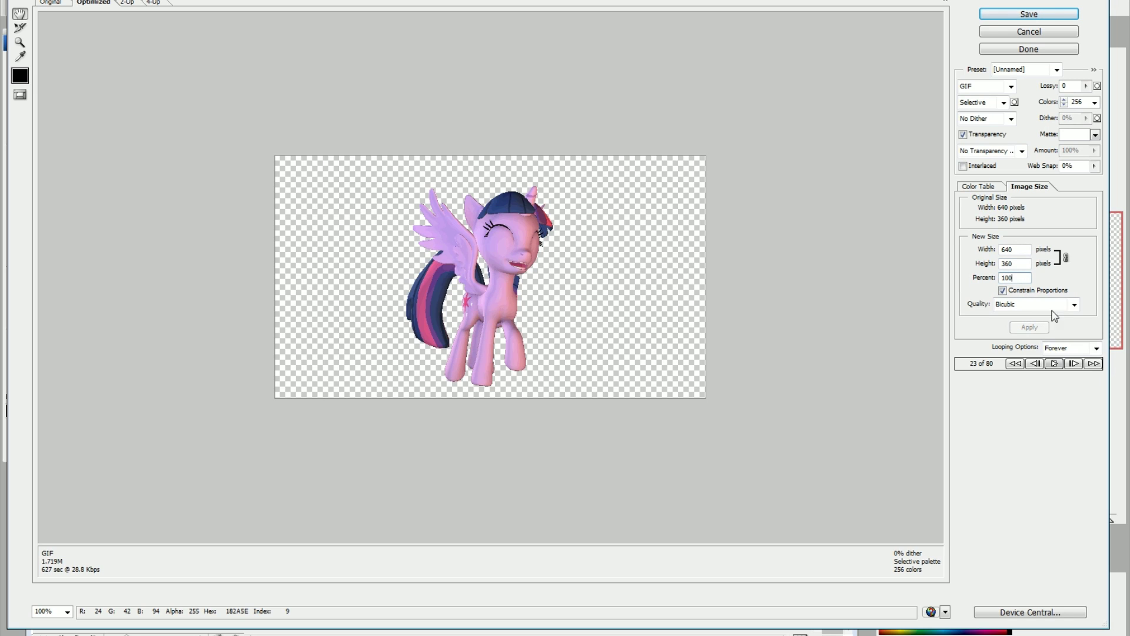
Save the optimized GIF as twilight.gif in the desktop's GIF TEST folder, replacing the existing file.
{"action": "left_click", "coordinate": [1010, 21]}
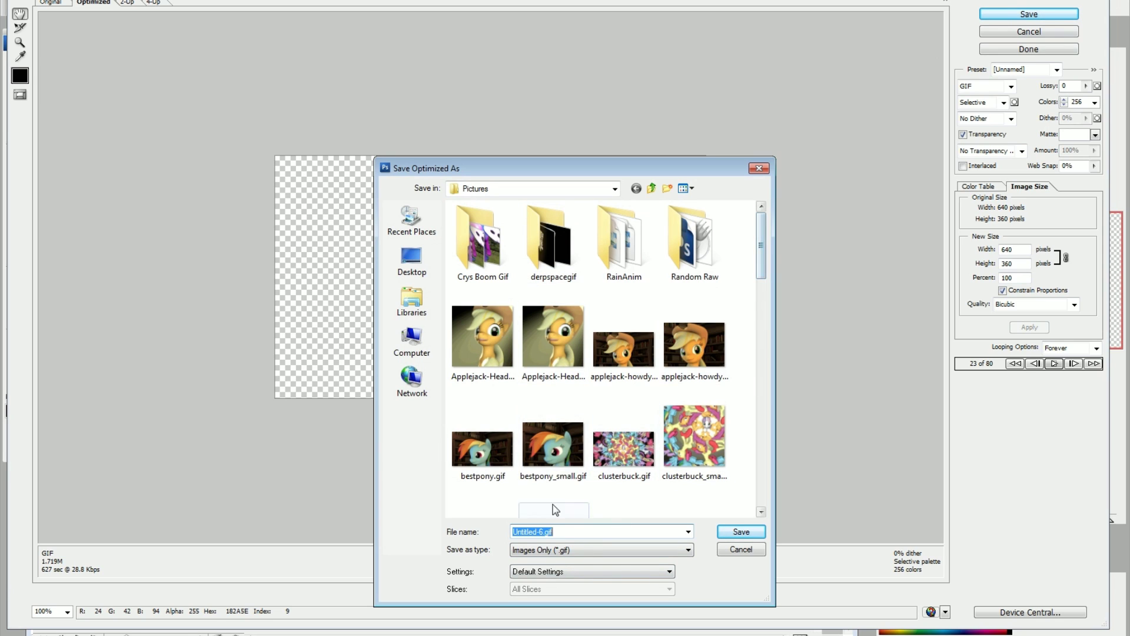
{"action": "left_click", "coordinate": [411, 262]}
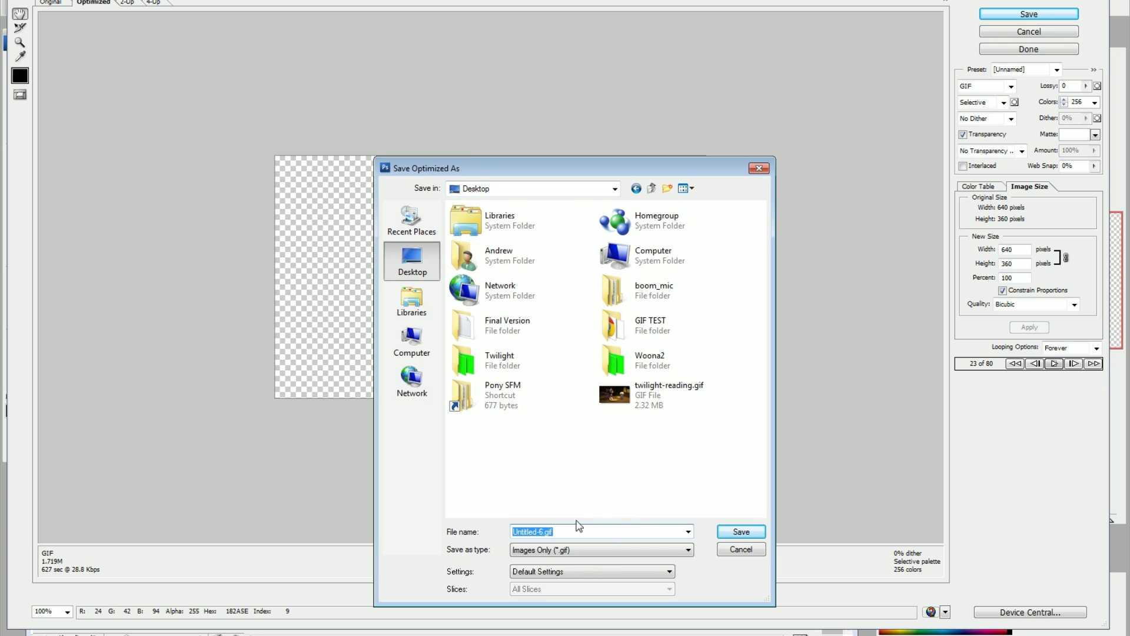
{"action": "double_click", "coordinate": [642, 328]}
{"action": "double_click", "coordinate": [478, 248]}
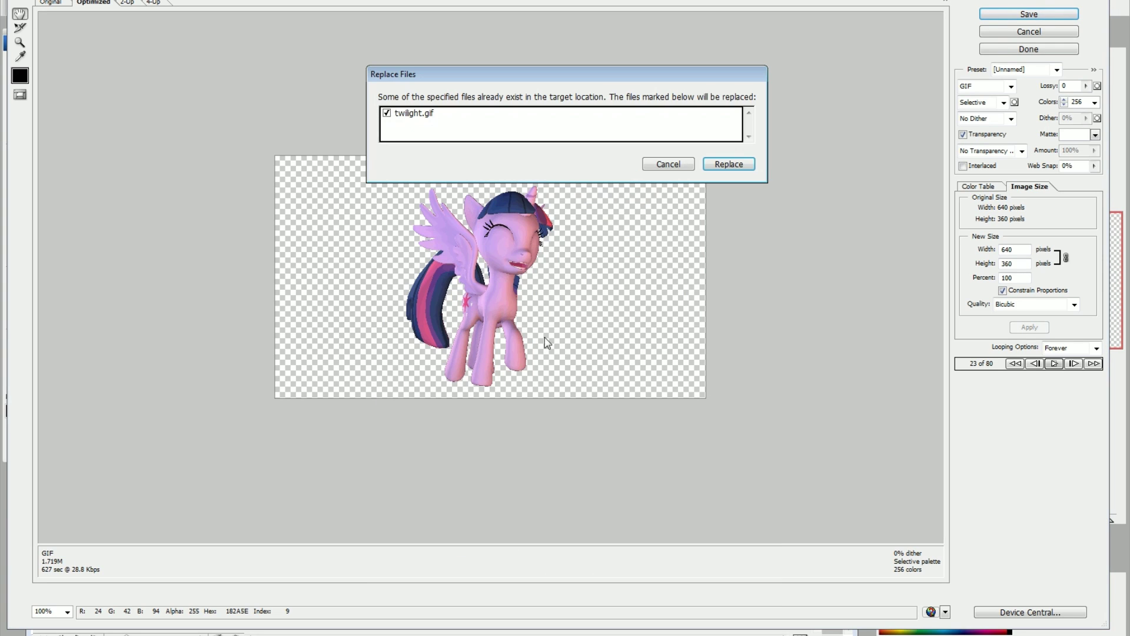
{"action": "left_click", "coordinate": [733, 165]}
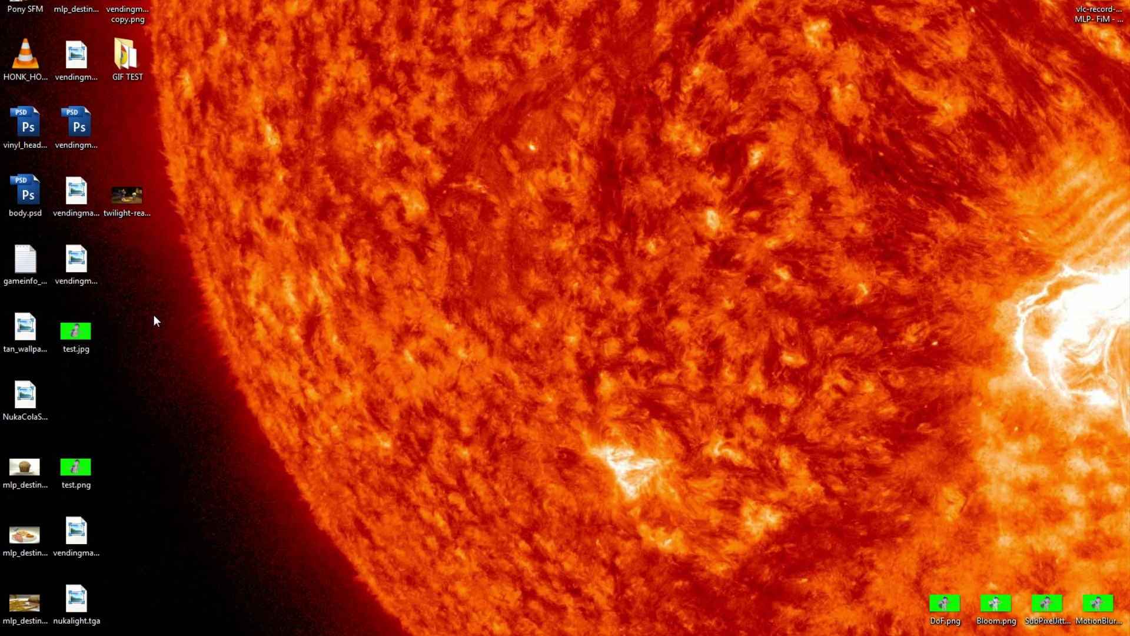
Open the test page from the desktop's GIF TEST folder in the browser and inspect the GIF's transparency up close.
{"action": "double_click", "coordinate": [125, 56]}
{"action": "double_click", "coordinate": [179, 230]}
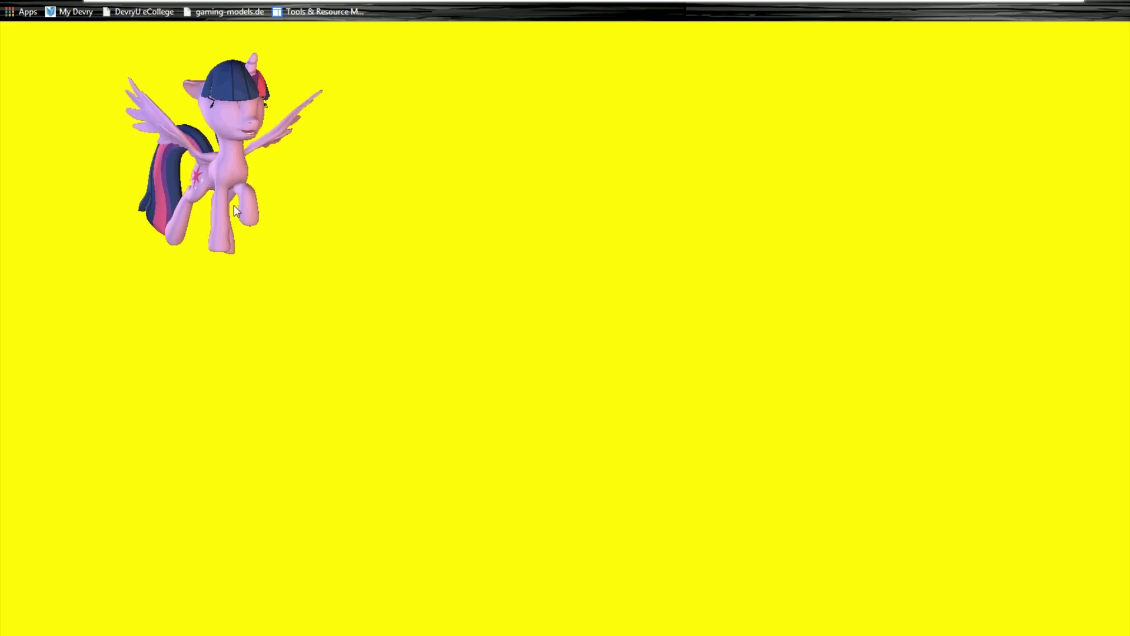
{"action": "scroll", "coordinate": [232, 221], "scroll_direction": "up", "scroll_amount": 5, "text": "ctrl"}
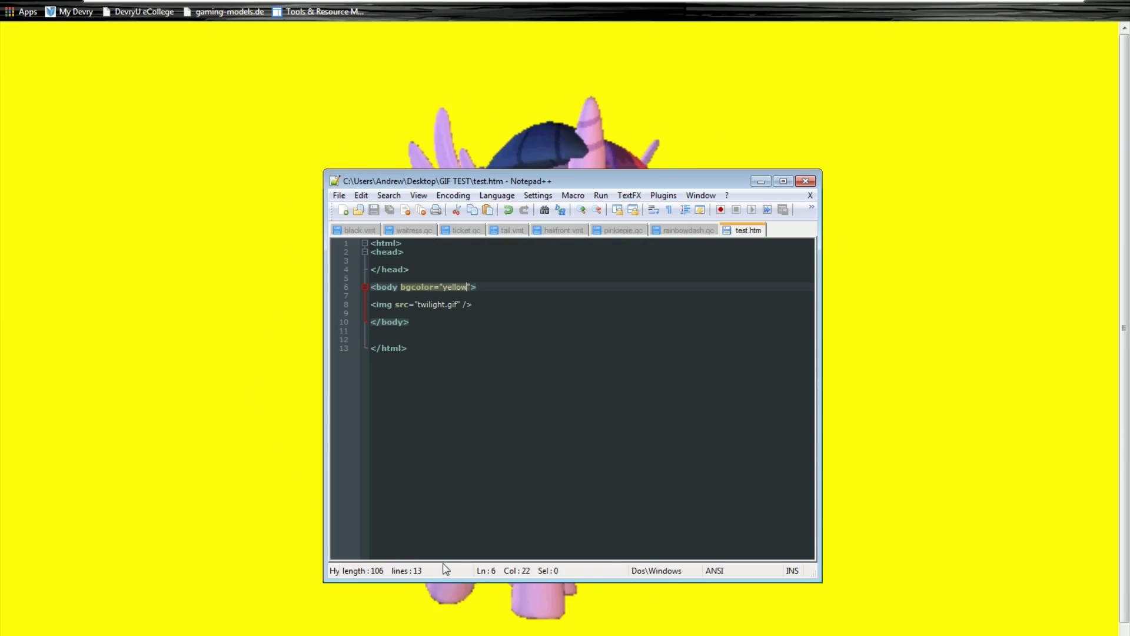
Change the body bgcolor in test.htm to blue in Notepad++, save it and reload the page in the browser.
{"action": "left_click", "coordinate": [328, 630]}
{"action": "double_click", "coordinate": [453, 287]}
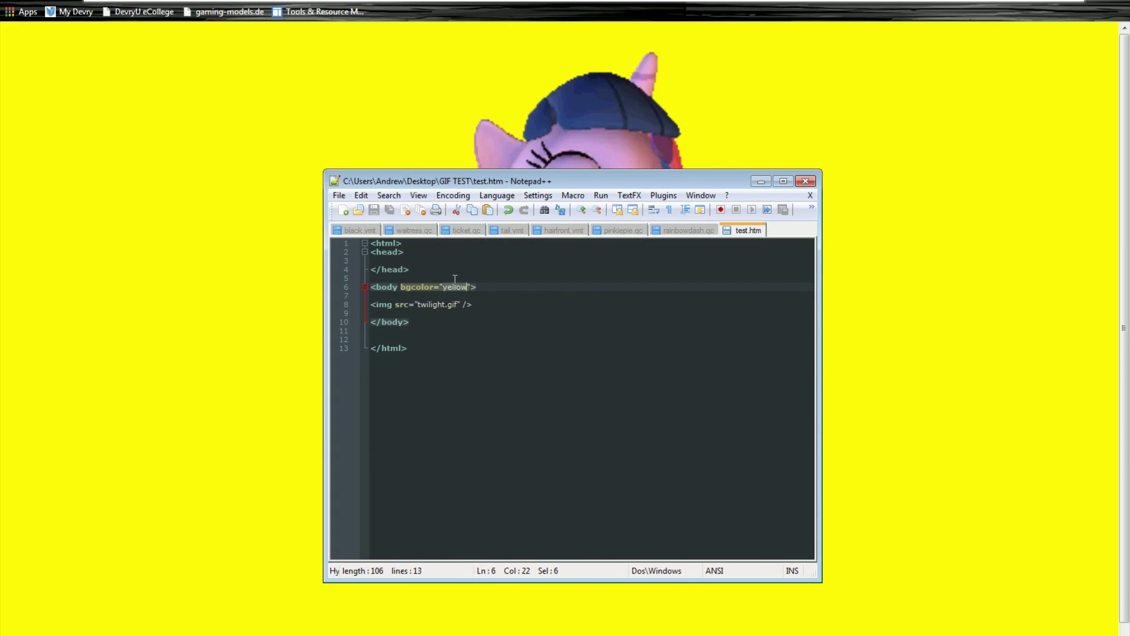
{"action": "type", "text": "blue"}
{"action": "key", "text": "Return"}
{"action": "key", "text": "BackSpace"}
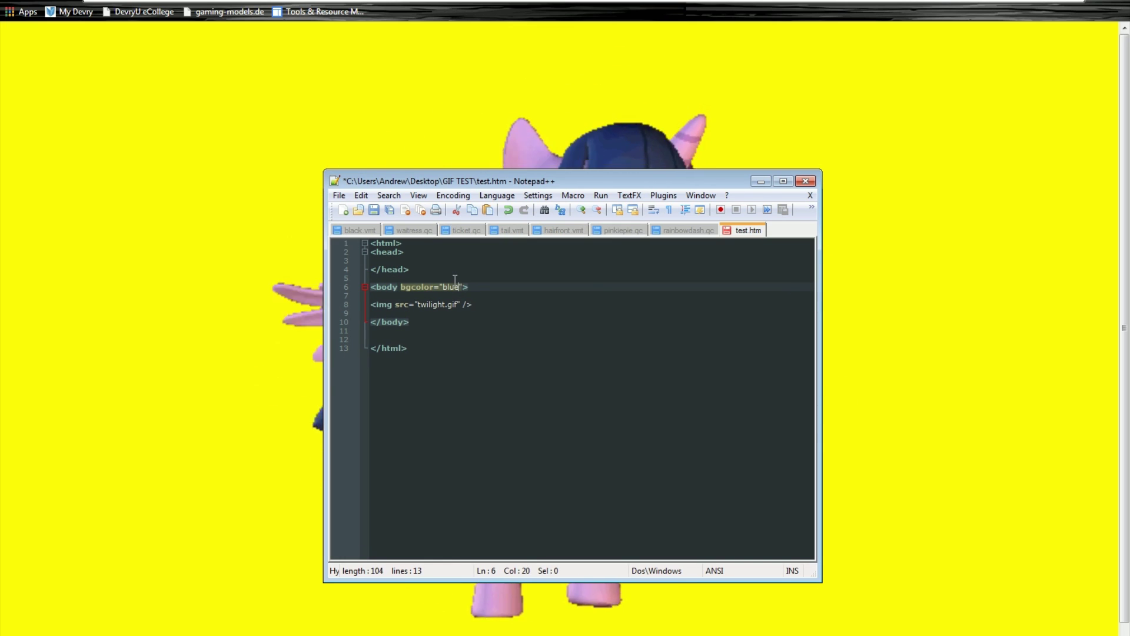
{"action": "left_click", "coordinate": [267, 259]}
{"action": "key", "text": "F5"}
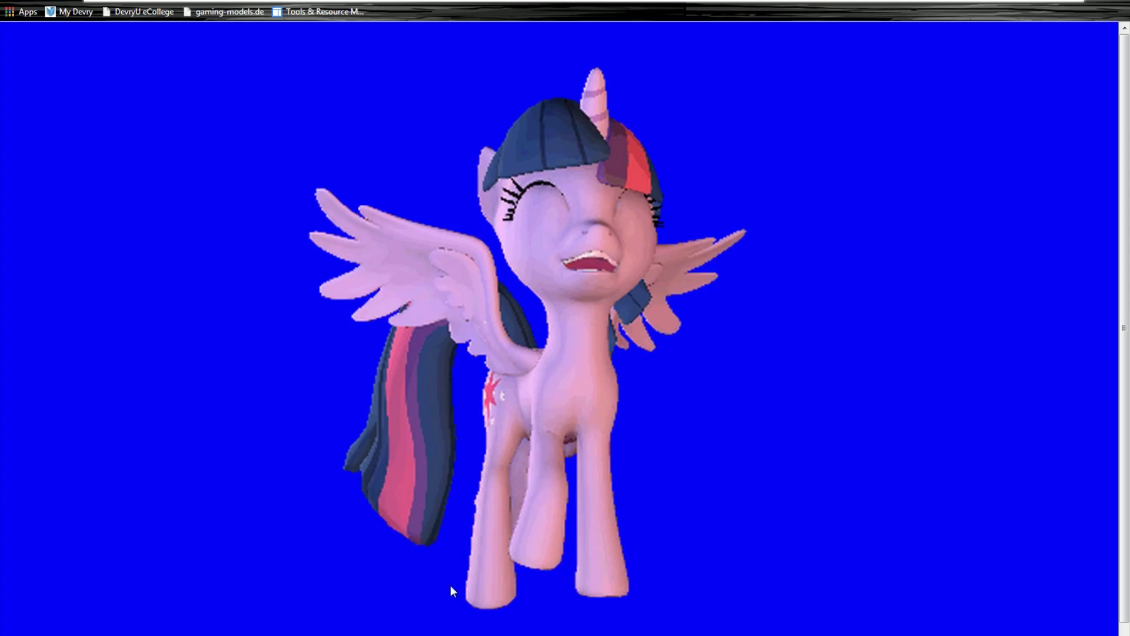
Set the body bgcolor in test.htm to red, save the file and reload the page in the browser.
{"action": "key", "text": "alt+Tab"}
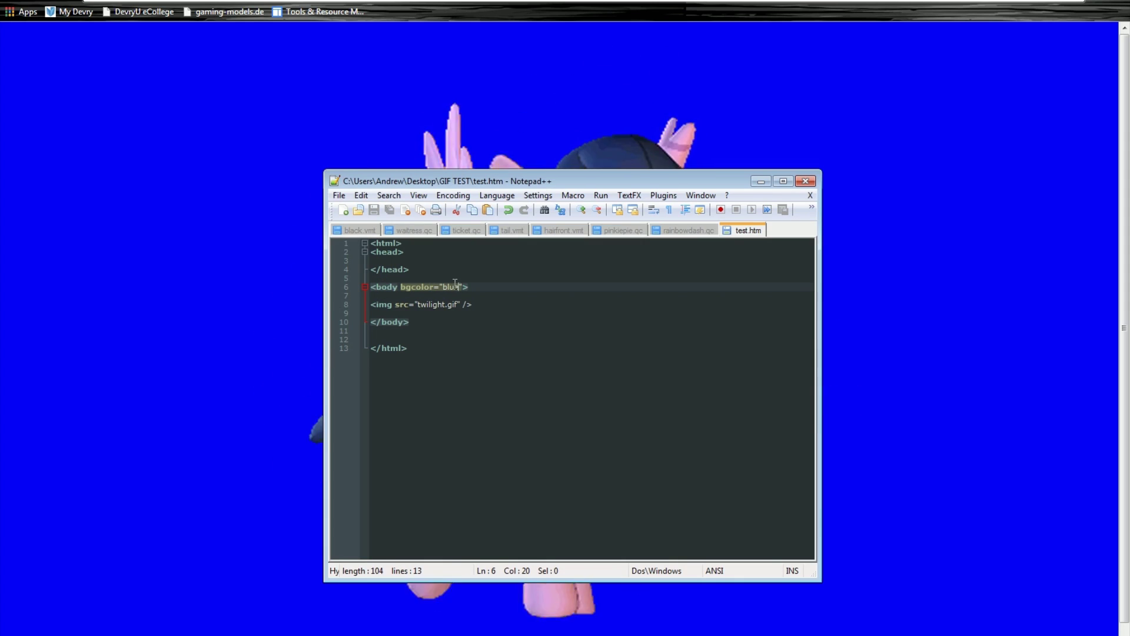
{"action": "type", "text": "d"}
{"action": "key", "text": "ctrl+s"}
{"action": "left_click", "coordinate": [267, 303]}
{"action": "key", "text": "F5"}
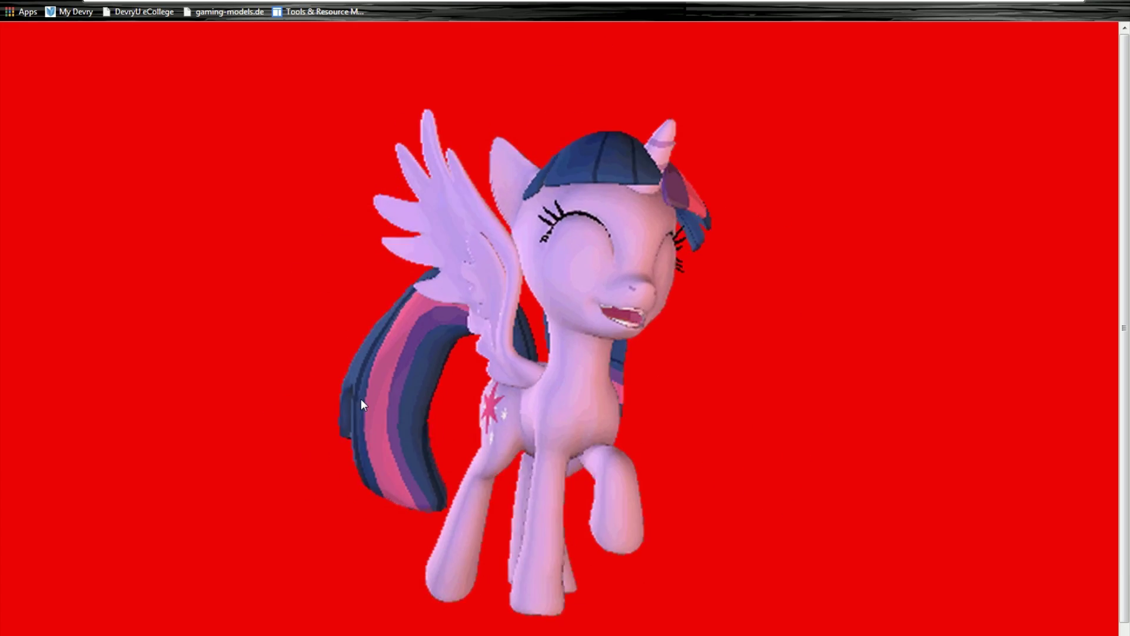